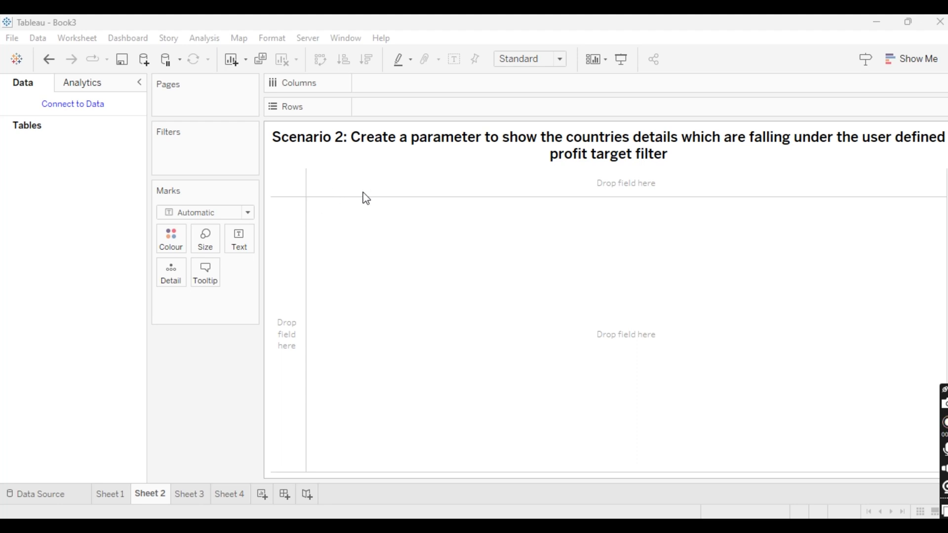
Connect Sheet 1 to the saved Sample - Superstore data source
{"action": "left_click", "coordinate": [345, 143]}
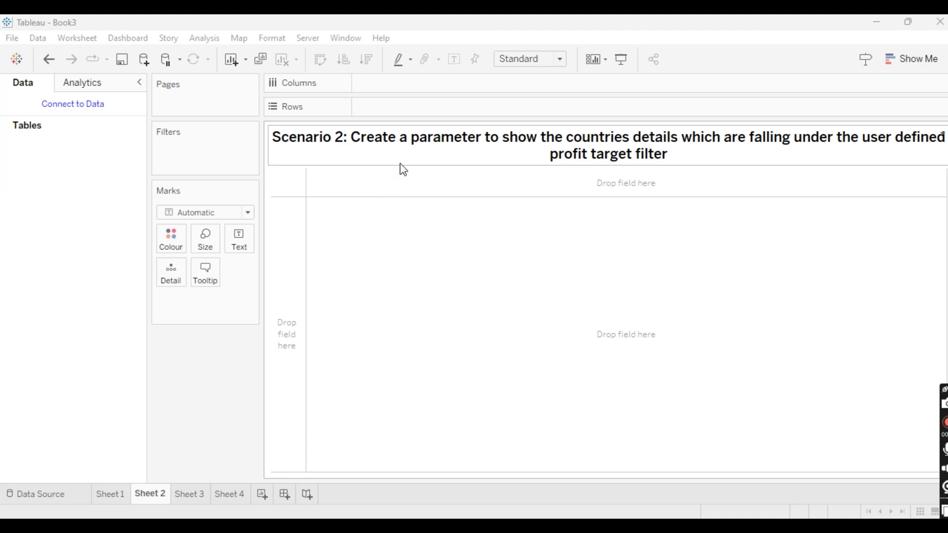
{"action": "left_click", "coordinate": [110, 500]}
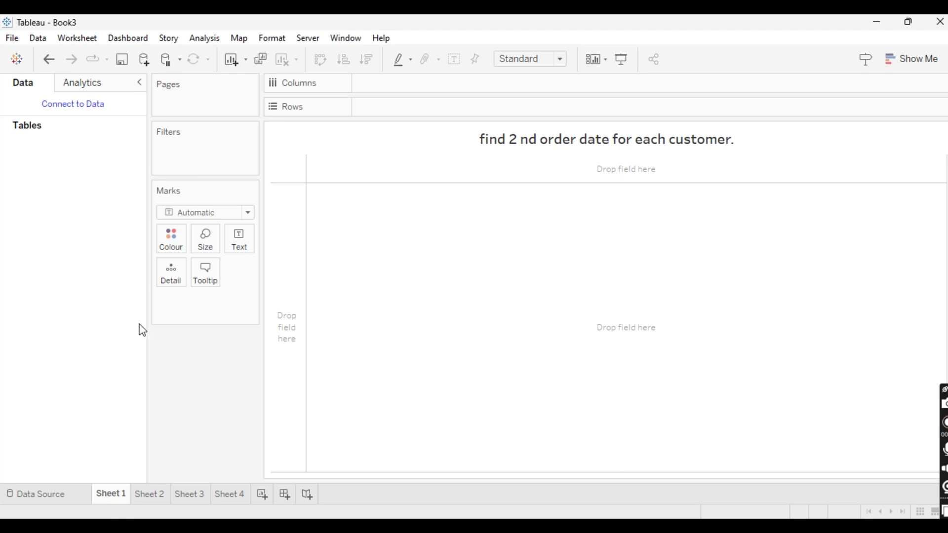
{"action": "left_click", "coordinate": [81, 115]}
{"action": "scroll", "coordinate": [200, 361], "scroll_direction": "down", "scroll_amount": 2}
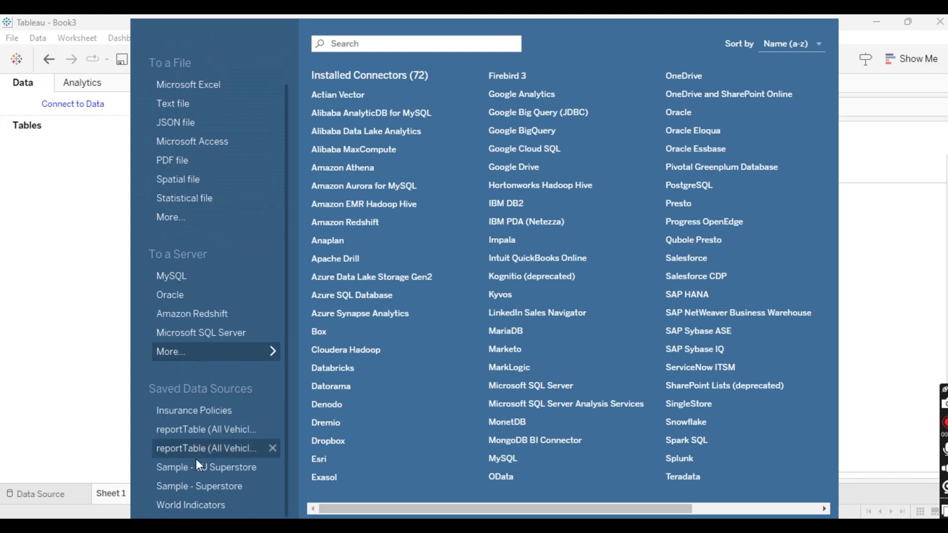
{"action": "left_click", "coordinate": [195, 486]}
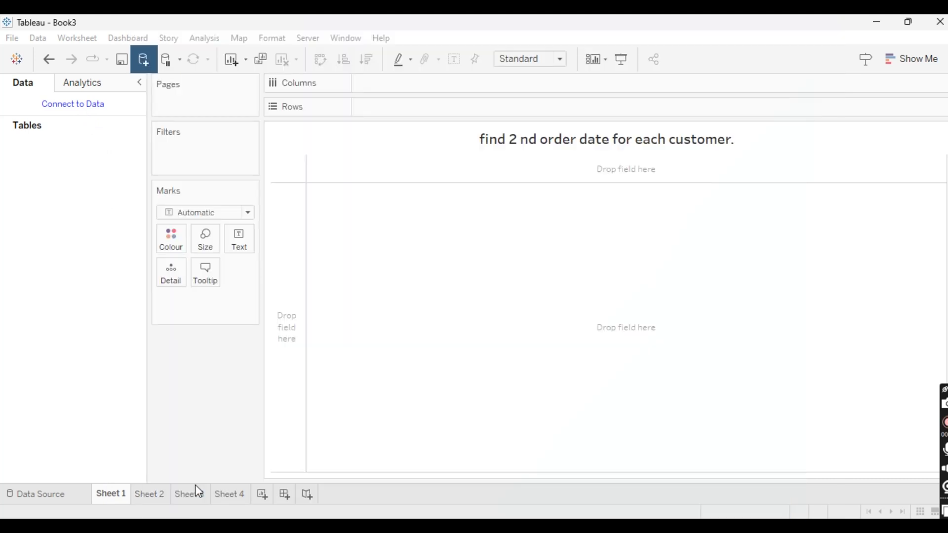
Add Customer Name and Order Date from the Orders table to the rows of Sheet 1
{"action": "scroll", "coordinate": [88, 213], "scroll_direction": "down", "scroll_amount": 3}
{"action": "scroll", "coordinate": [88, 212], "scroll_direction": "up", "scroll_amount": 3}
{"action": "scroll", "coordinate": [88, 286], "scroll_direction": "down", "scroll_amount": 2}
{"action": "scroll", "coordinate": [89, 288], "scroll_direction": "up", "scroll_amount": 2}
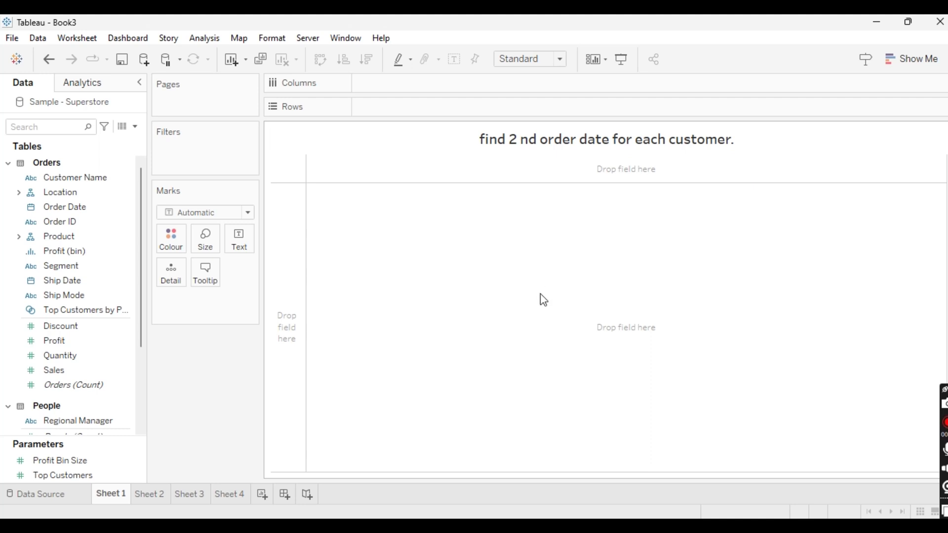
{"action": "left_click_drag", "start_coordinate": [75, 186], "coordinate": [391, 118]}
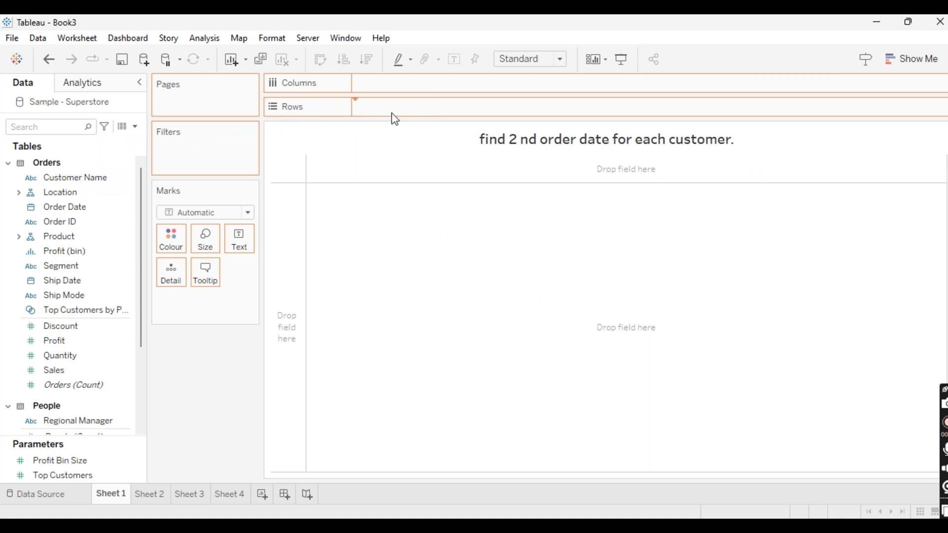
{"action": "left_click_drag", "start_coordinate": [393, 115], "coordinate": [394, 115]}
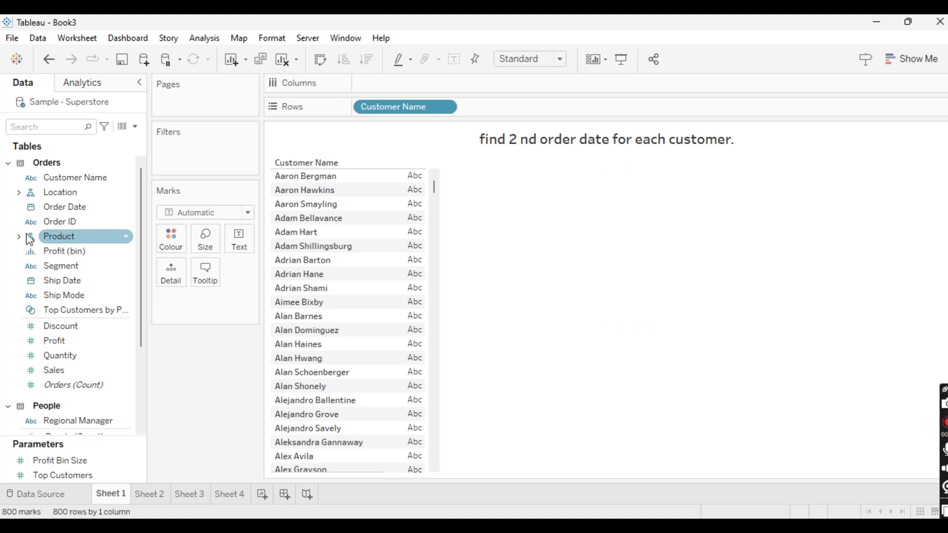
{"action": "left_click_drag", "start_coordinate": [65, 208], "coordinate": [362, 121]}
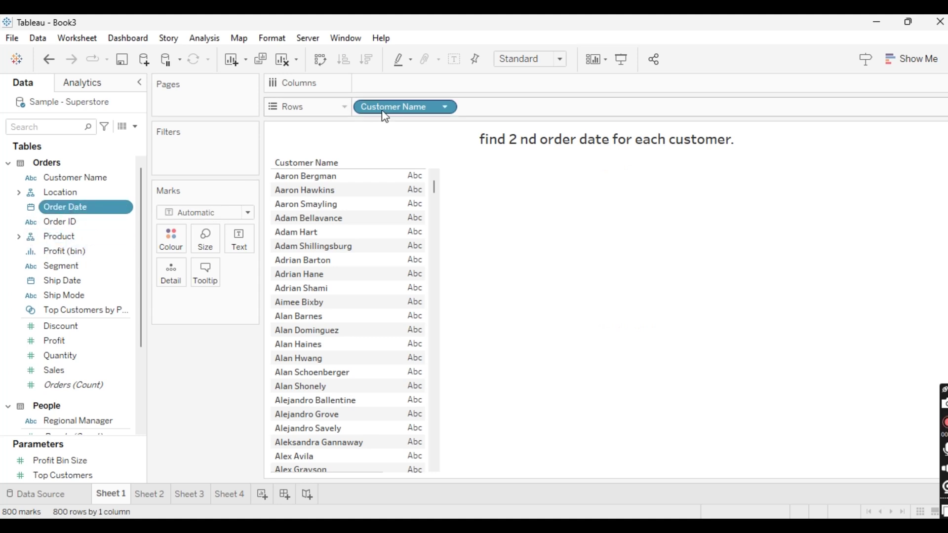
{"action": "left_click_drag", "start_coordinate": [81, 207], "coordinate": [502, 102]}
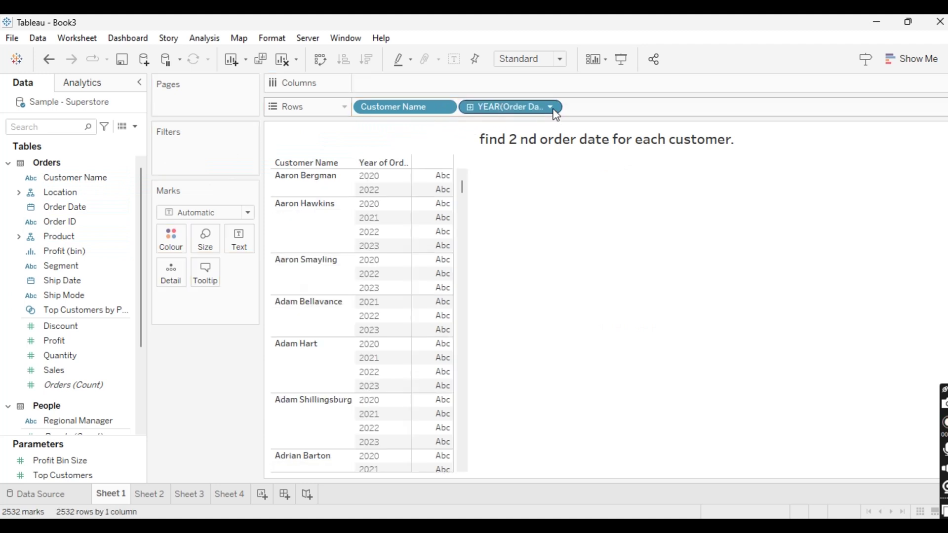
Show Order Date in the rows as a discrete exact date instead of by year
{"action": "left_click", "coordinate": [551, 108]}
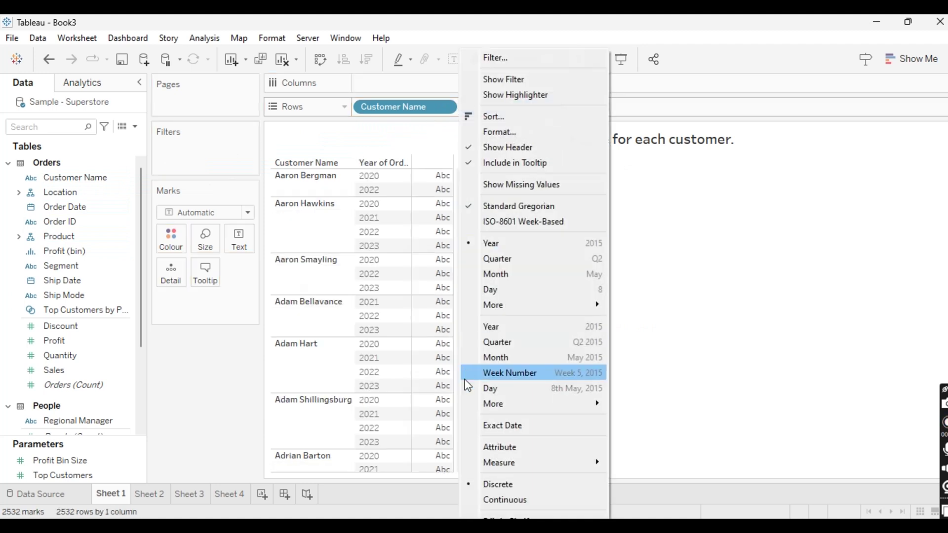
{"action": "left_click", "coordinate": [506, 430]}
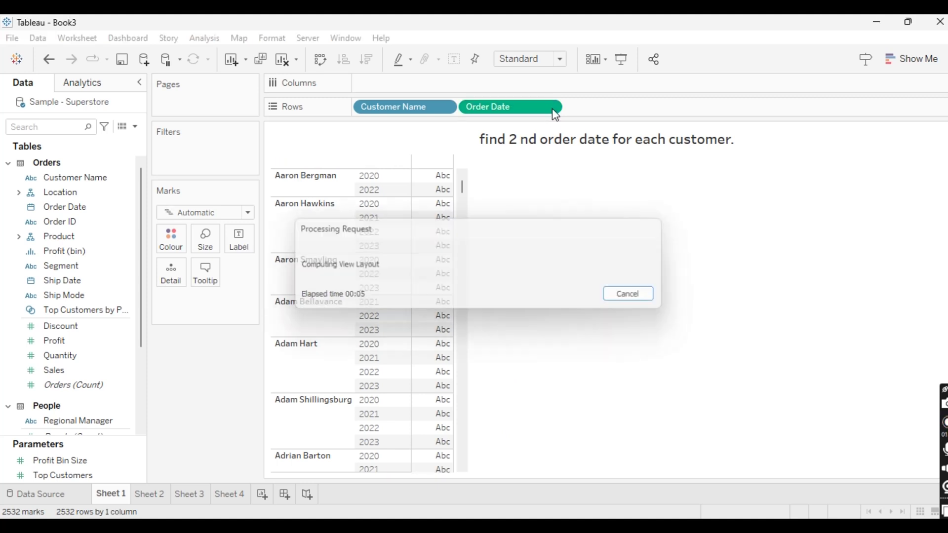
{"action": "left_click", "coordinate": [552, 109]}
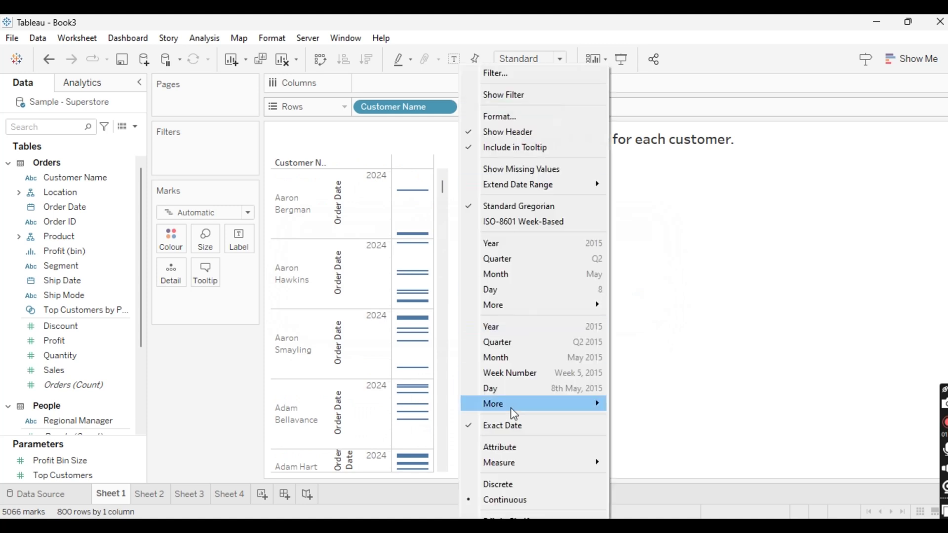
{"action": "left_click", "coordinate": [505, 480]}
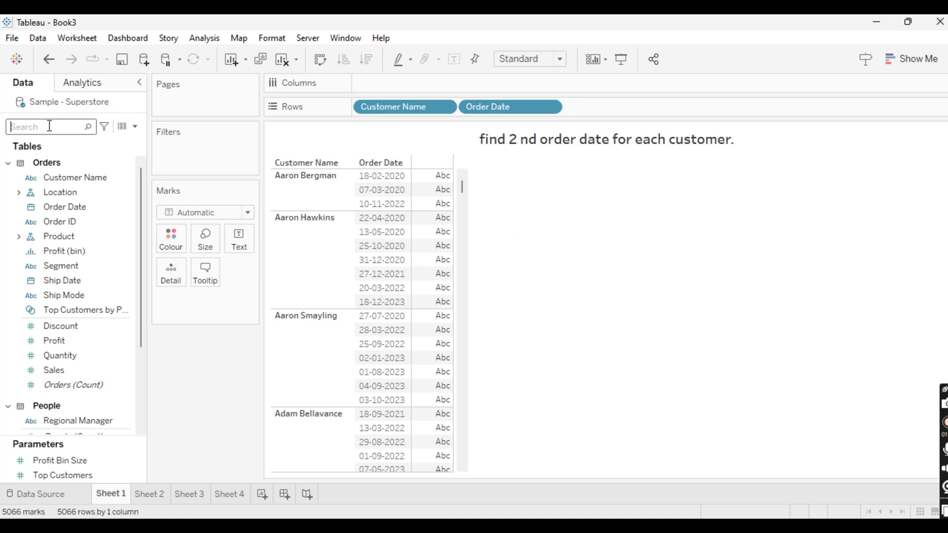
Create a calculated field named last with the formula LAST()
{"action": "left_click", "coordinate": [135, 126]}
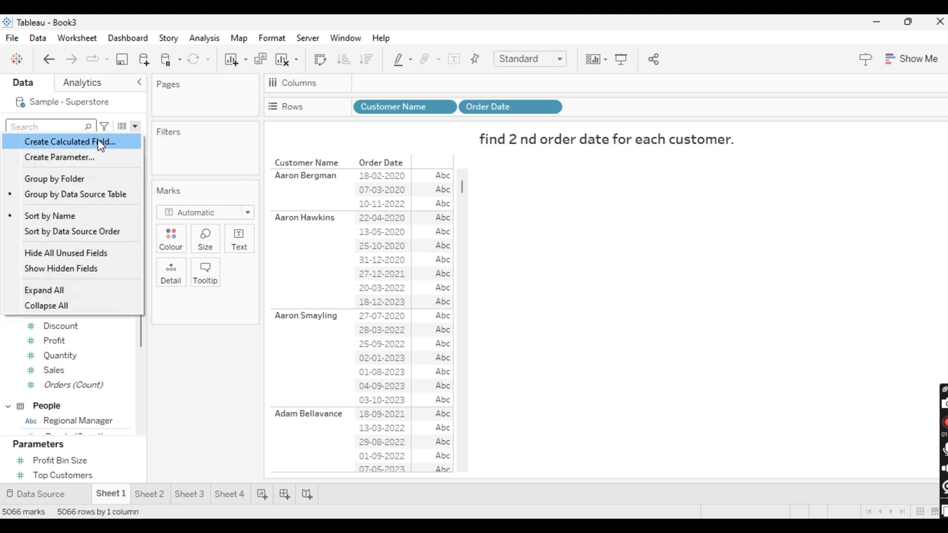
{"action": "left_click", "coordinate": [98, 142]}
{"action": "type", "text": "last"}
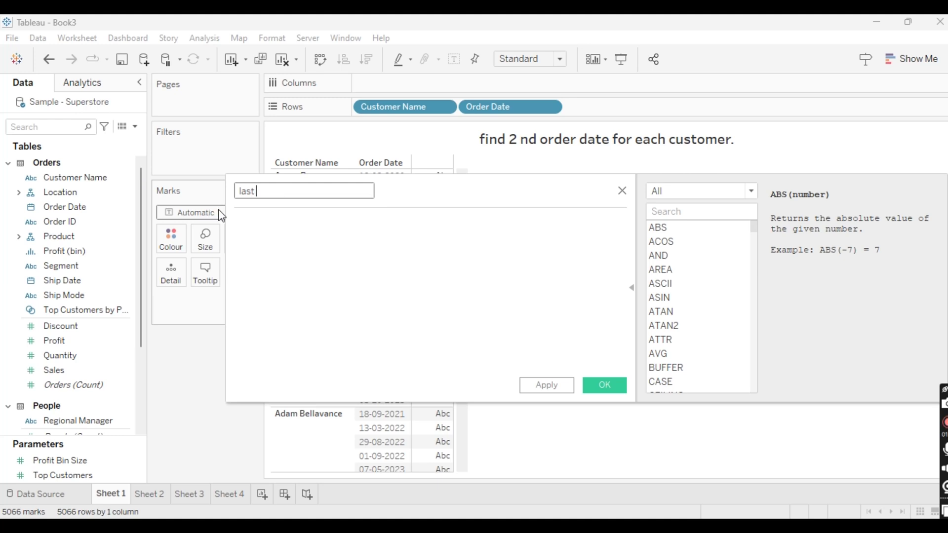
{"action": "left_click", "coordinate": [281, 226]}
{"action": "type", "text": "las"}
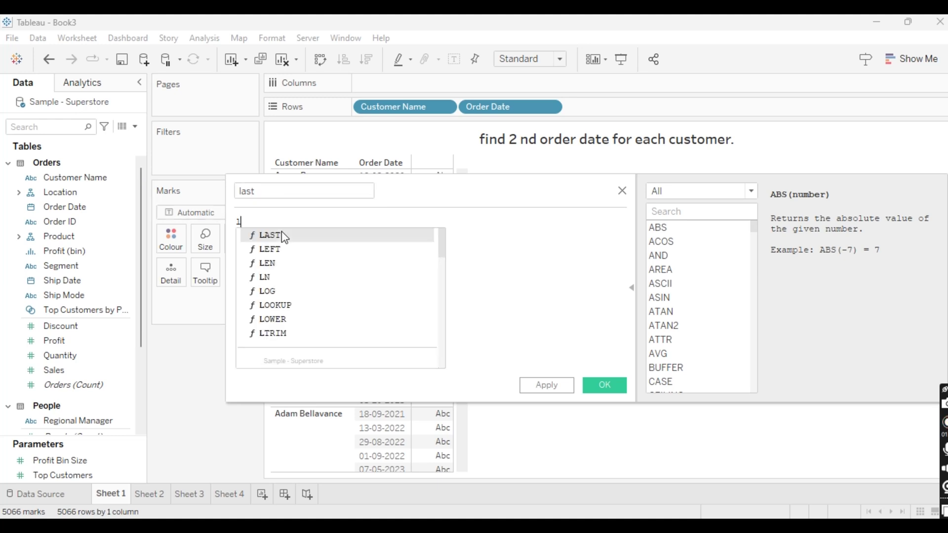
{"action": "double_click", "coordinate": [282, 235]}
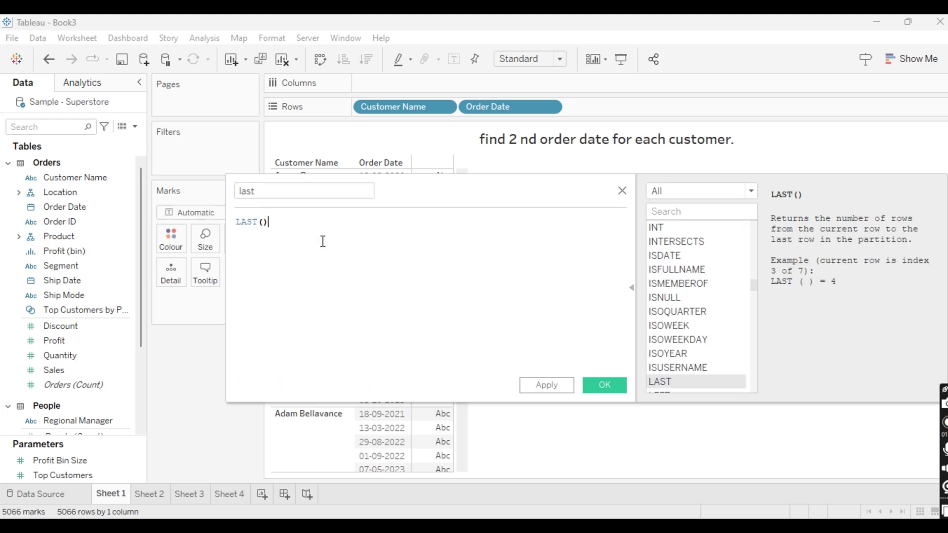
{"action": "left_click", "coordinate": [572, 391]}
{"action": "left_click", "coordinate": [605, 393]}
Add the last field to the rows after Order Date and make it discrete
{"action": "mouse_move", "coordinate": [97, 423]}
{"action": "left_mouse_down"}
{"action": "mouse_move", "coordinate": [390, 319]}
{"action": "mouse_move", "coordinate": [626, 147]}
{"action": "mouse_move", "coordinate": [648, 105]}
{"action": "mouse_move", "coordinate": [642, 117]}
{"action": "left_mouse_up"}
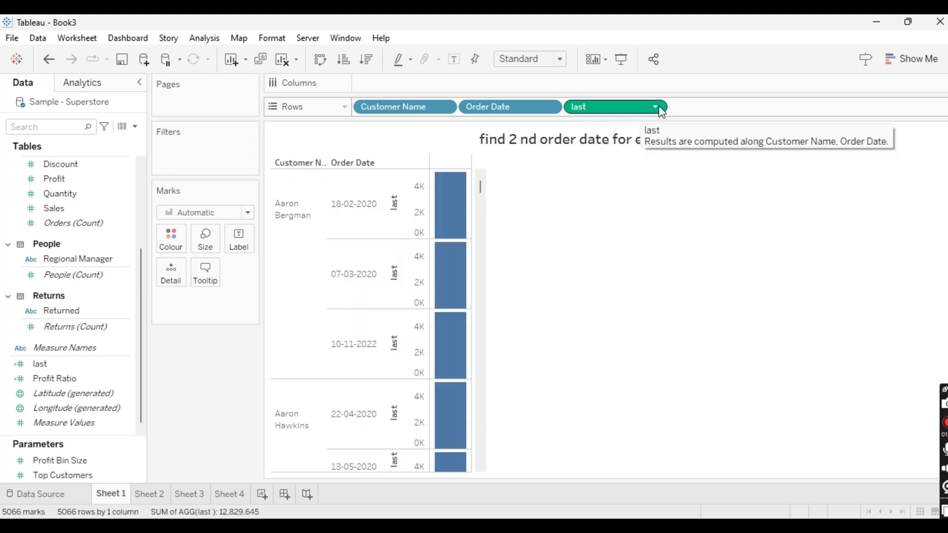
{"action": "left_click", "coordinate": [657, 107]}
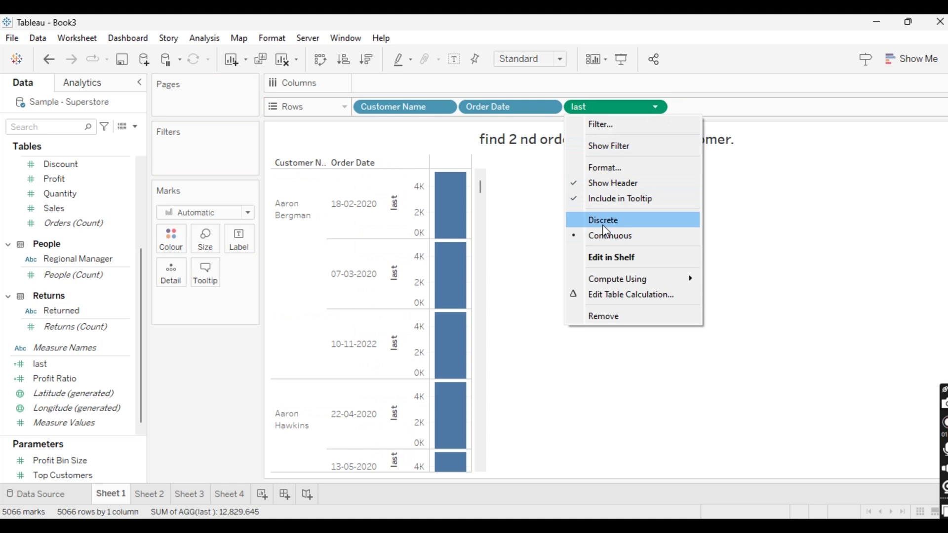
{"action": "left_click", "coordinate": [603, 221]}
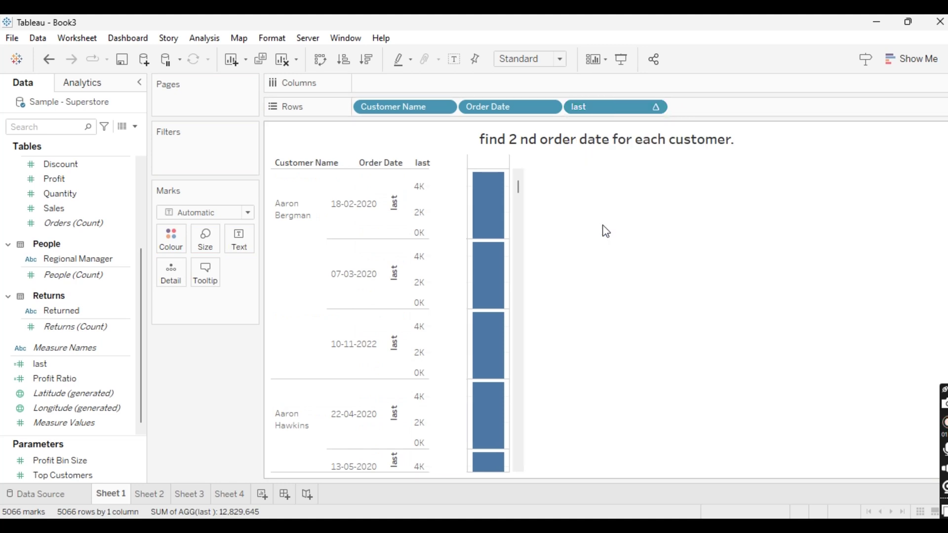
Compute last using Specific Dimensions Customer Name and Order Date, at the level Order Date, restarting every Customer Name
{"action": "left_click", "coordinate": [656, 108]}
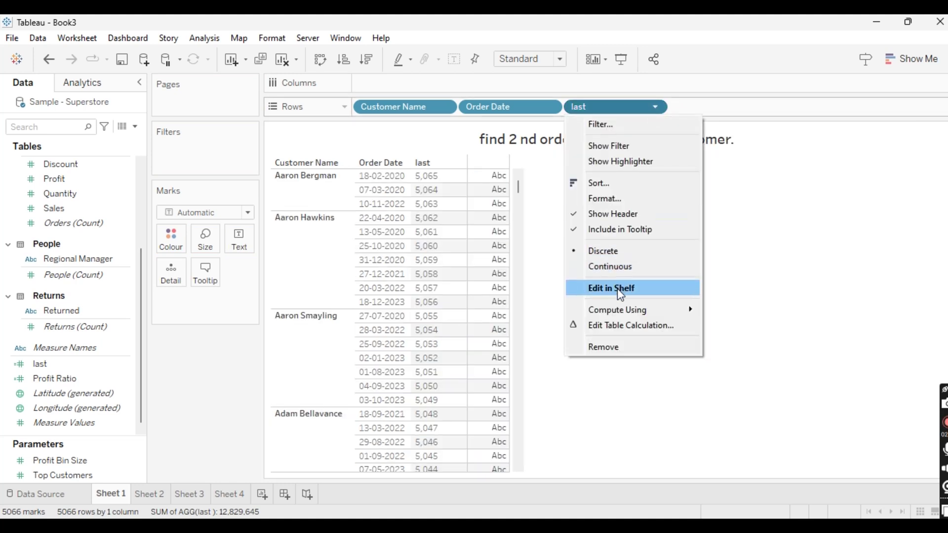
{"action": "left_click", "coordinate": [617, 326]}
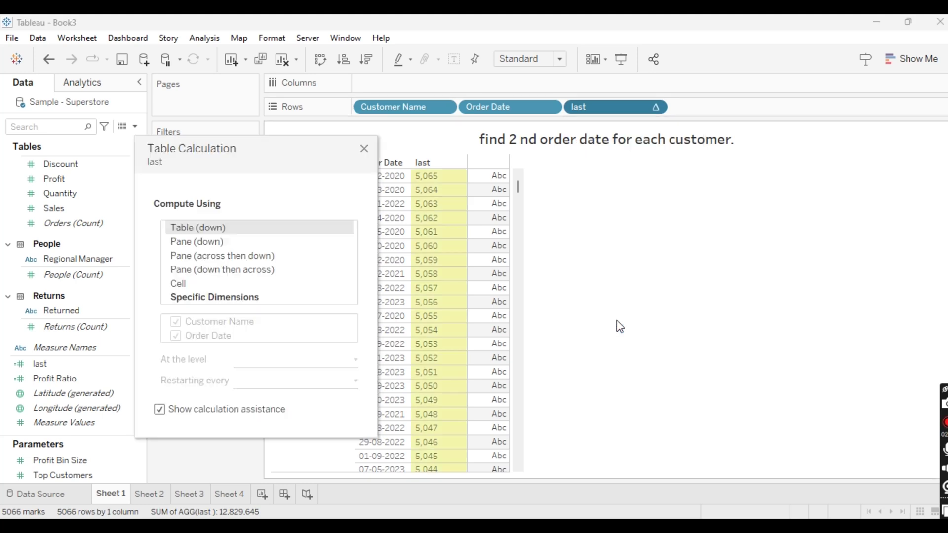
{"action": "left_click", "coordinate": [230, 297]}
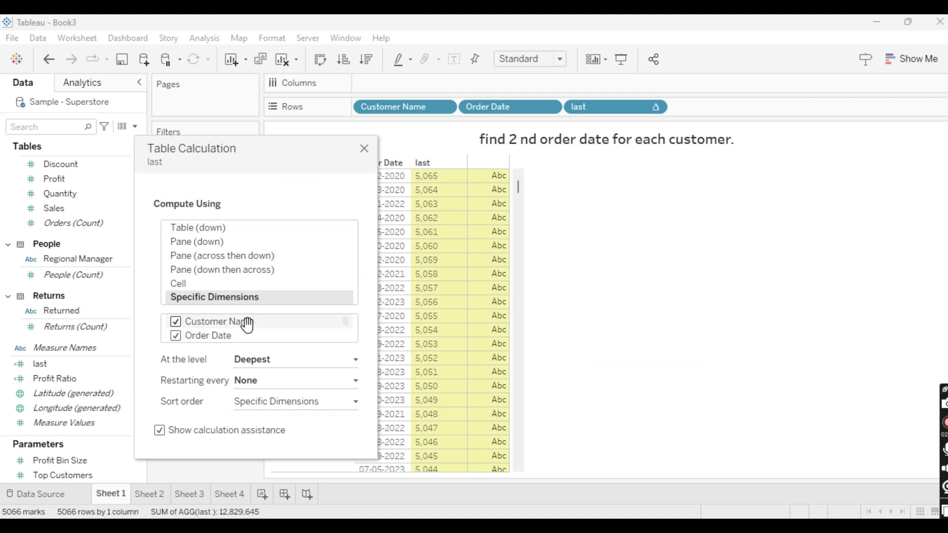
{"action": "left_click", "coordinate": [276, 360]}
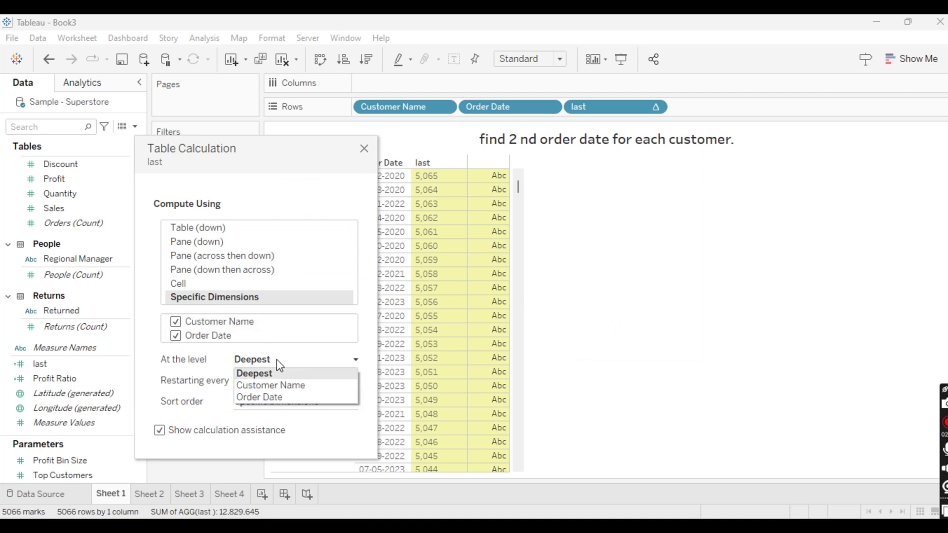
{"action": "left_click", "coordinate": [269, 386]}
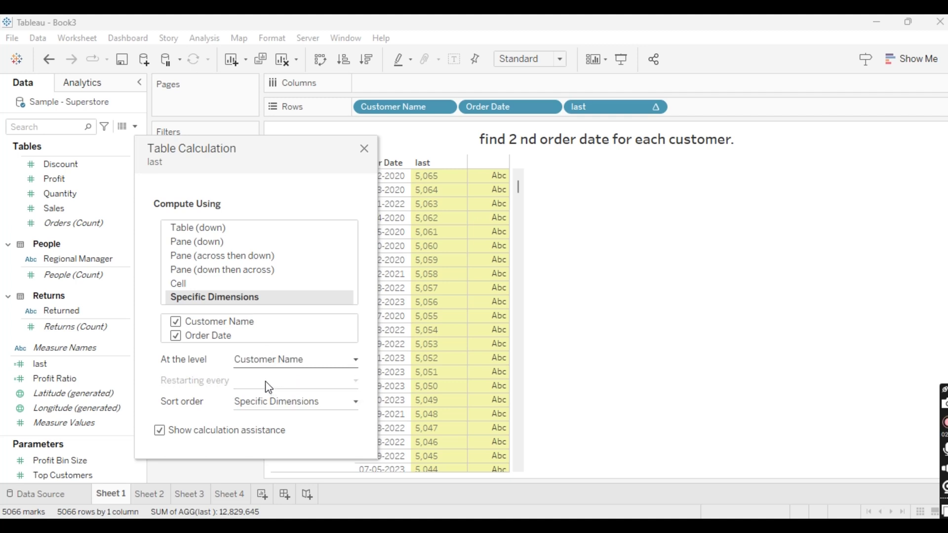
{"action": "left_click", "coordinate": [283, 363]}
{"action": "left_click", "coordinate": [273, 398]}
{"action": "left_click", "coordinate": [265, 383]}
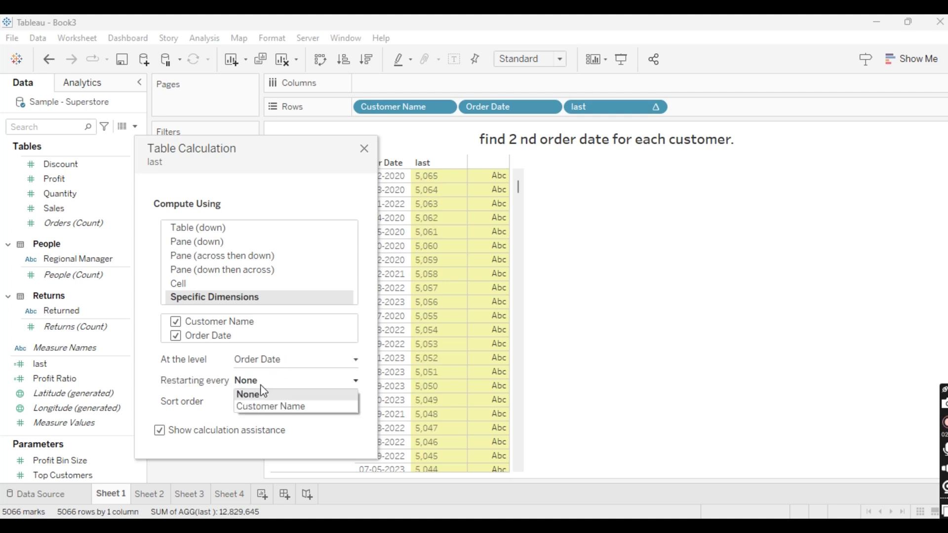
{"action": "left_click", "coordinate": [260, 406]}
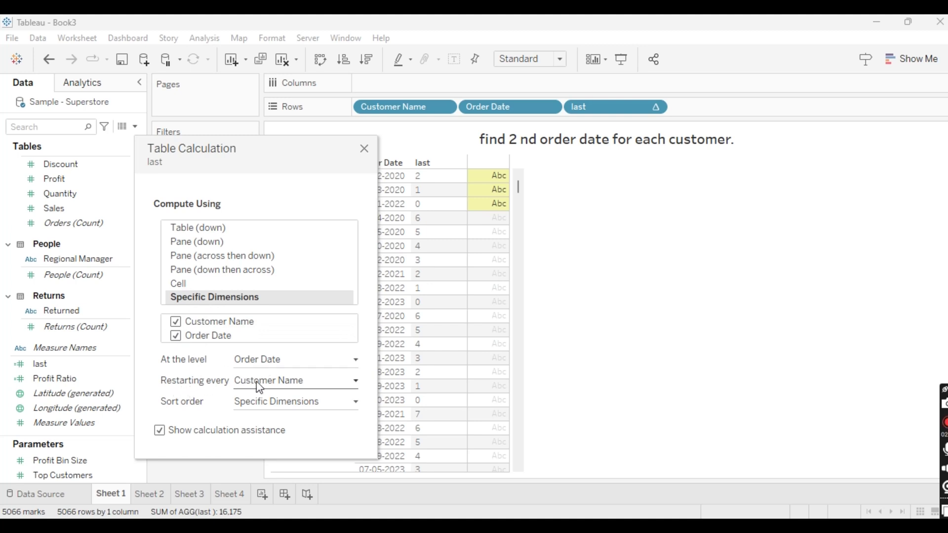
{"action": "left_click", "coordinate": [364, 148]}
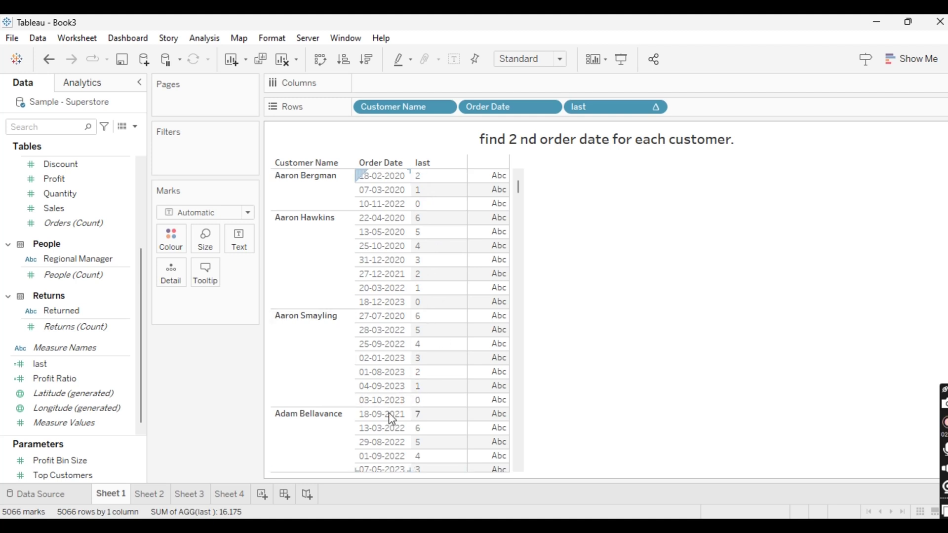
Move last from the rows to the filters and keep only the value 1
{"action": "scroll", "coordinate": [387, 275], "scroll_direction": "down", "scroll_amount": 1}
{"action": "scroll", "coordinate": [390, 275], "scroll_direction": "up", "scroll_amount": 1}
{"action": "left_click_drag", "start_coordinate": [604, 107], "coordinate": [220, 146]}
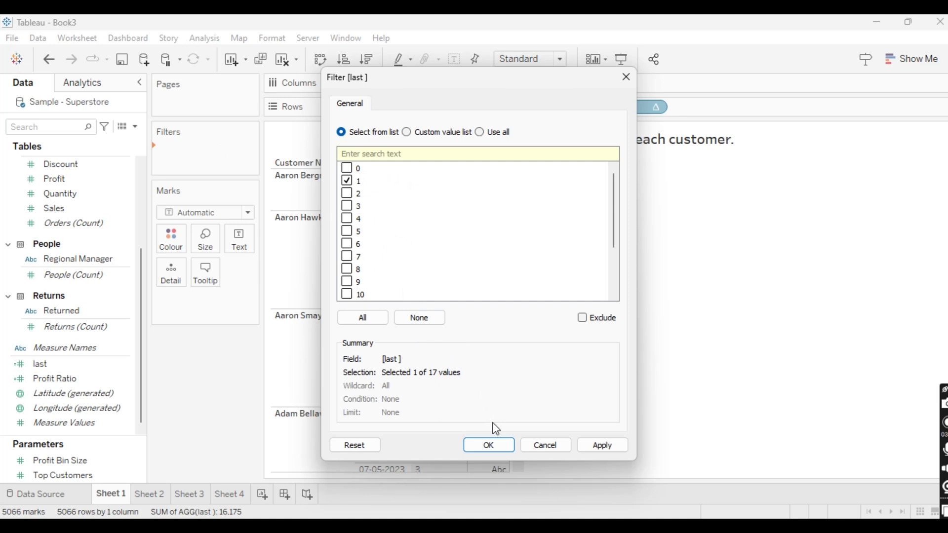
{"action": "left_click", "coordinate": [504, 447]}
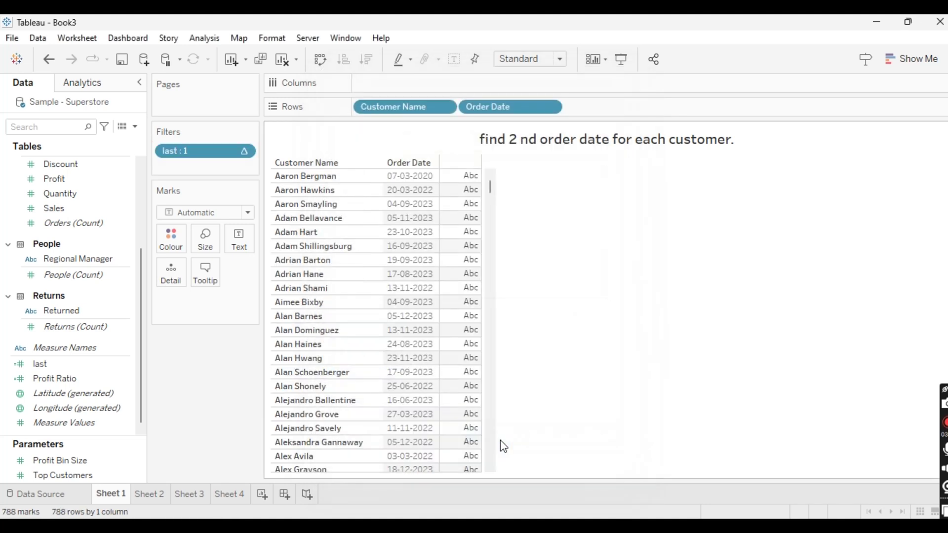
Review the filtered list for the order date shown for each customer
{"action": "scroll", "coordinate": [408, 336], "scroll_direction": "down", "scroll_amount": 1}
{"action": "scroll", "coordinate": [408, 336], "scroll_direction": "up", "scroll_amount": 1}
{"action": "scroll", "coordinate": [350, 332], "scroll_direction": "down", "scroll_amount": 1}
{"action": "scroll", "coordinate": [349, 332], "scroll_direction": "up", "scroll_amount": 1}
{"action": "scroll", "coordinate": [401, 404], "scroll_direction": "down", "scroll_amount": 20}
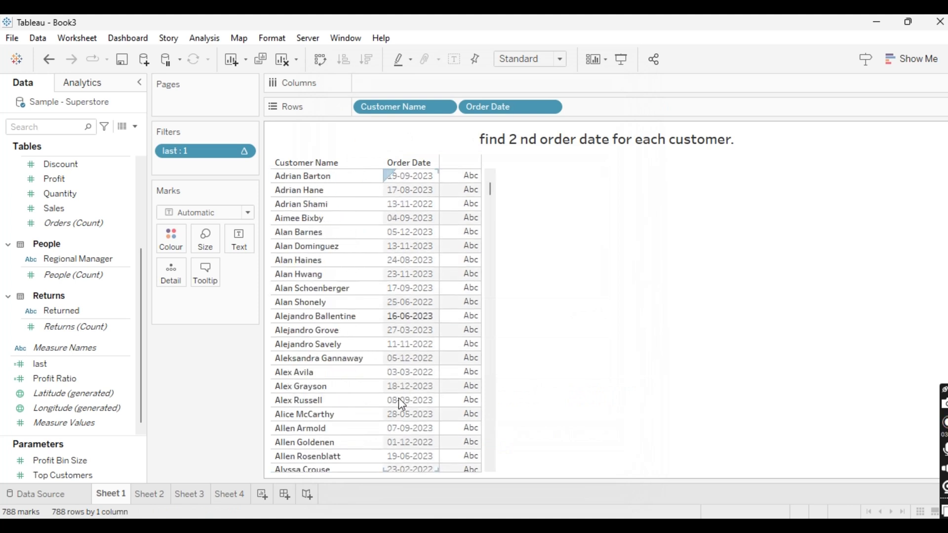
{"action": "scroll", "coordinate": [399, 398], "scroll_direction": "up", "scroll_amount": 20}
{"action": "scroll", "coordinate": [399, 398], "scroll_direction": "down", "scroll_amount": 11}
{"action": "scroll", "coordinate": [398, 399], "scroll_direction": "up", "scroll_amount": 11}
{"action": "scroll", "coordinate": [398, 398], "scroll_direction": "down", "scroll_amount": 3}
{"action": "scroll", "coordinate": [399, 398], "scroll_direction": "up", "scroll_amount": 3}
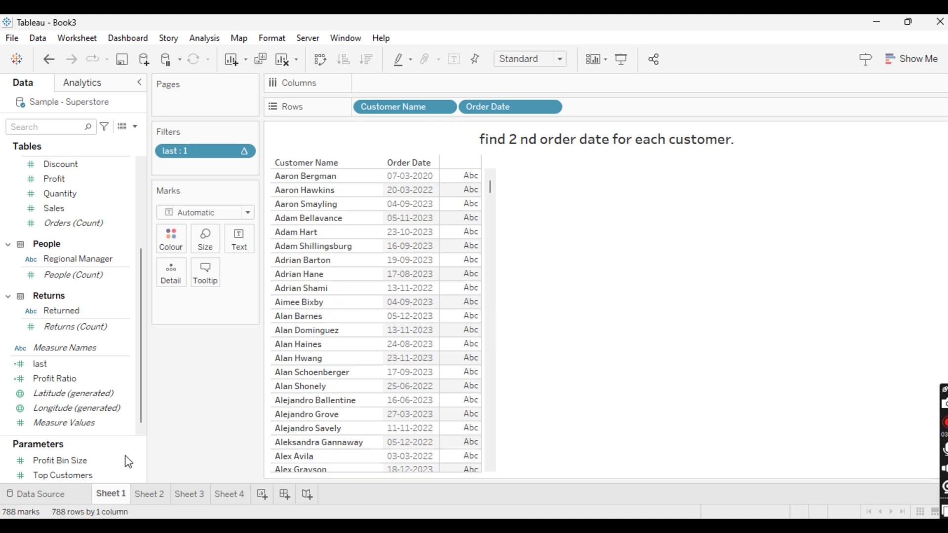
Switch to Sheet 2 and add Customer Name to its rows
{"action": "left_click", "coordinate": [155, 494]}
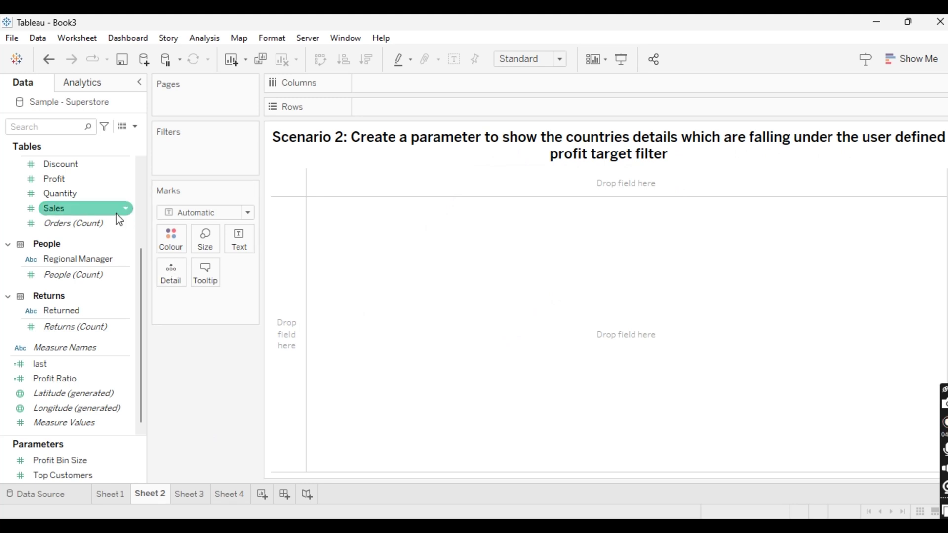
{"action": "scroll", "coordinate": [116, 207], "scroll_direction": "up", "scroll_amount": 4}
{"action": "left_click_drag", "start_coordinate": [77, 177], "coordinate": [396, 117]}
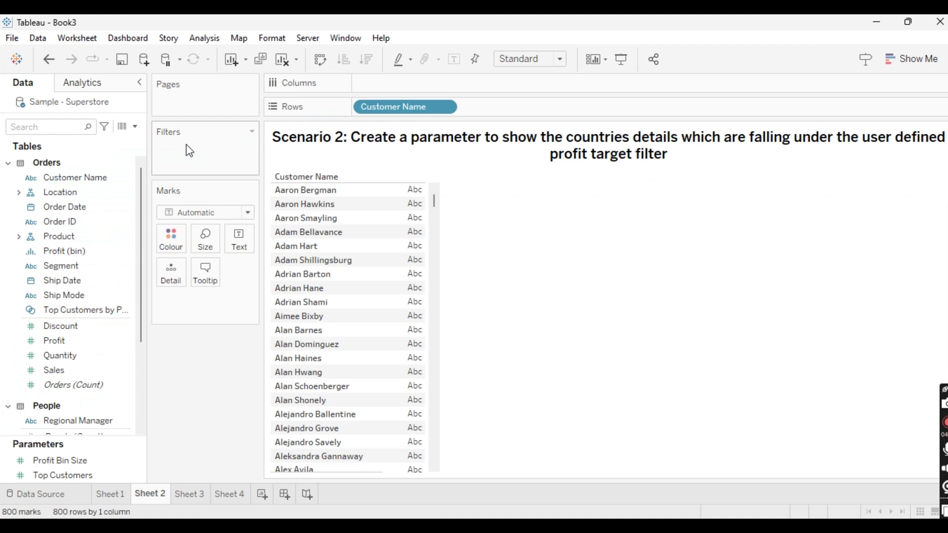
{"action": "scroll", "coordinate": [67, 250], "scroll_direction": "down", "scroll_amount": 3}
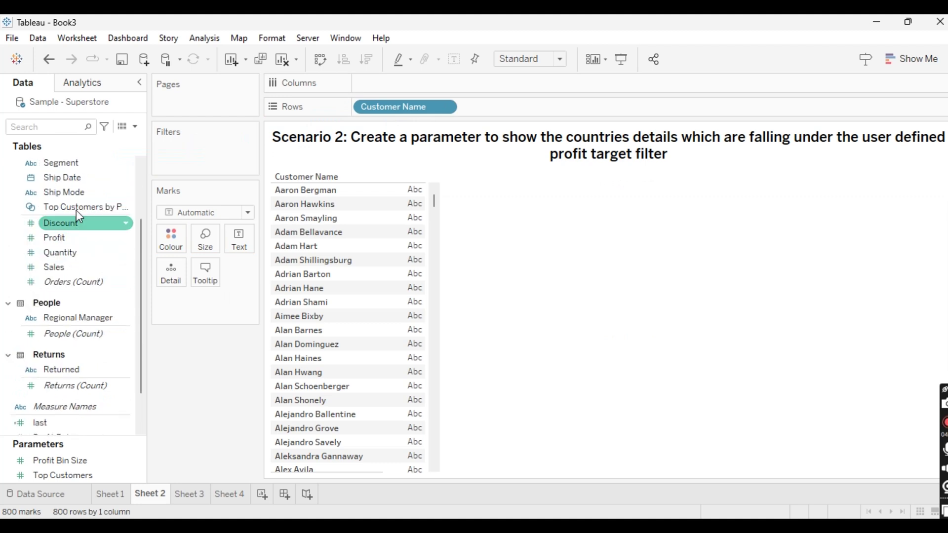
Create a parameter named country with the String data type
{"action": "scroll", "coordinate": [82, 239], "scroll_direction": "up", "scroll_amount": 3}
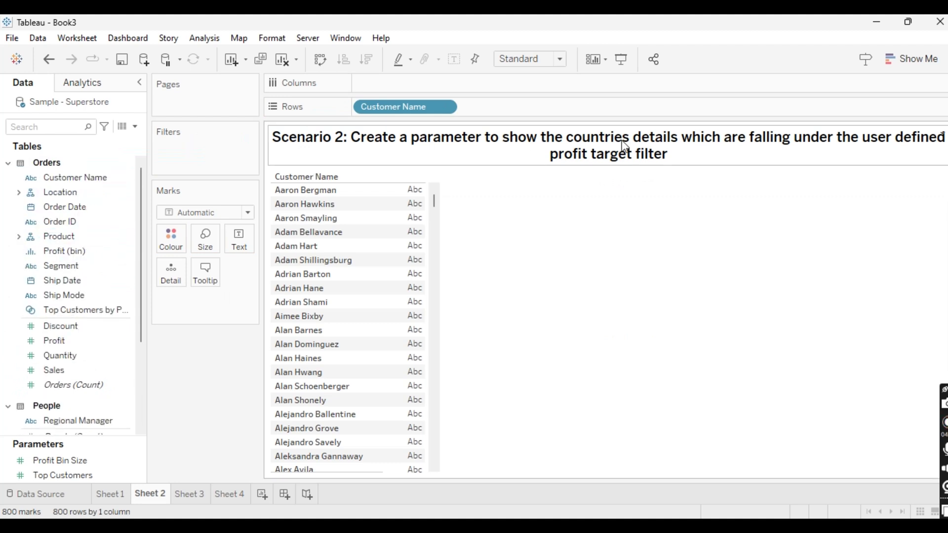
{"action": "left_click", "coordinate": [135, 127]}
{"action": "left_click", "coordinate": [94, 156]}
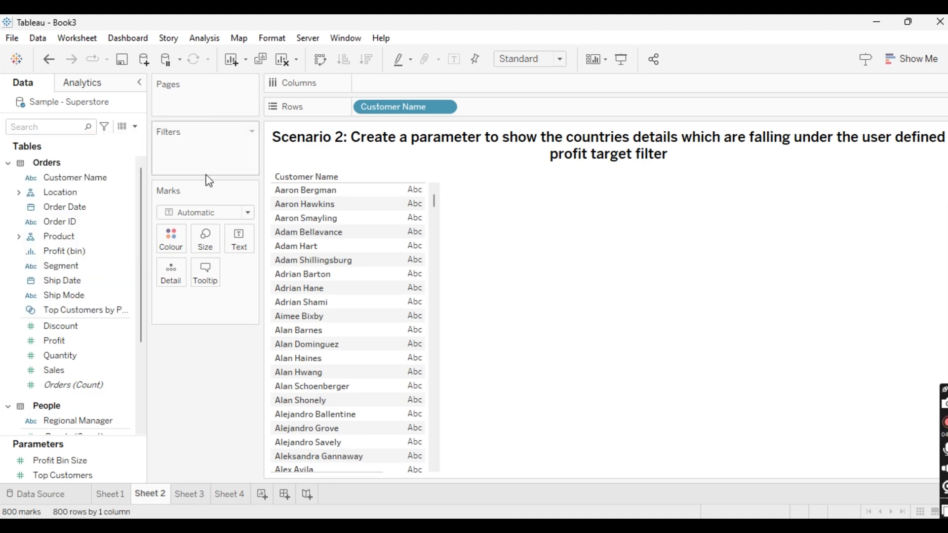
{"action": "type", "text": "country"}
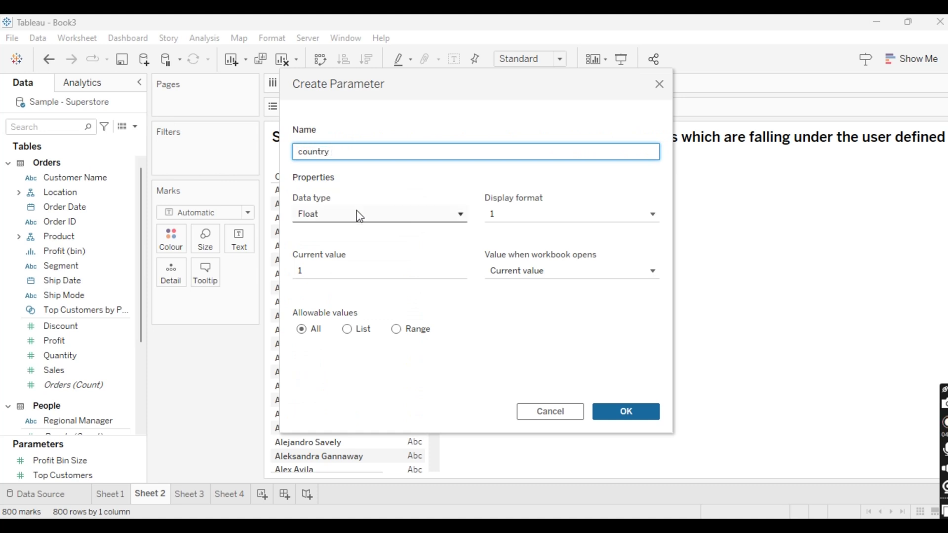
{"action": "left_click", "coordinate": [402, 213]}
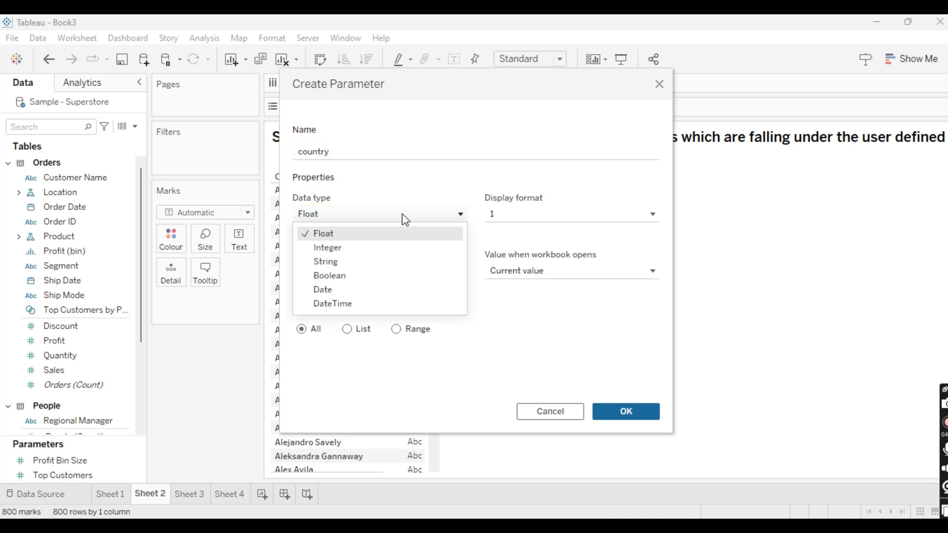
{"action": "left_click", "coordinate": [339, 262]}
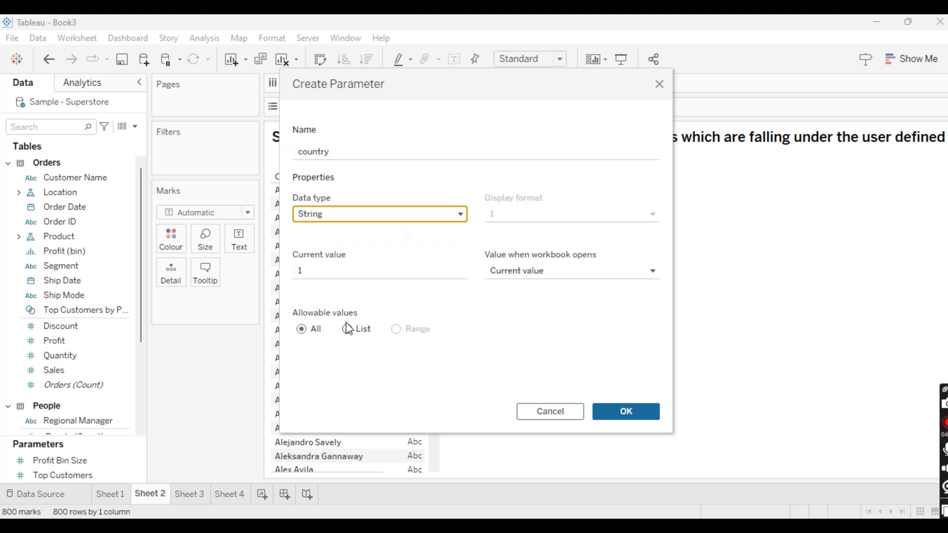
Limit the country parameter to a list of values from Country/Region, save it and show its control on the sheet
{"action": "left_click", "coordinate": [349, 330]}
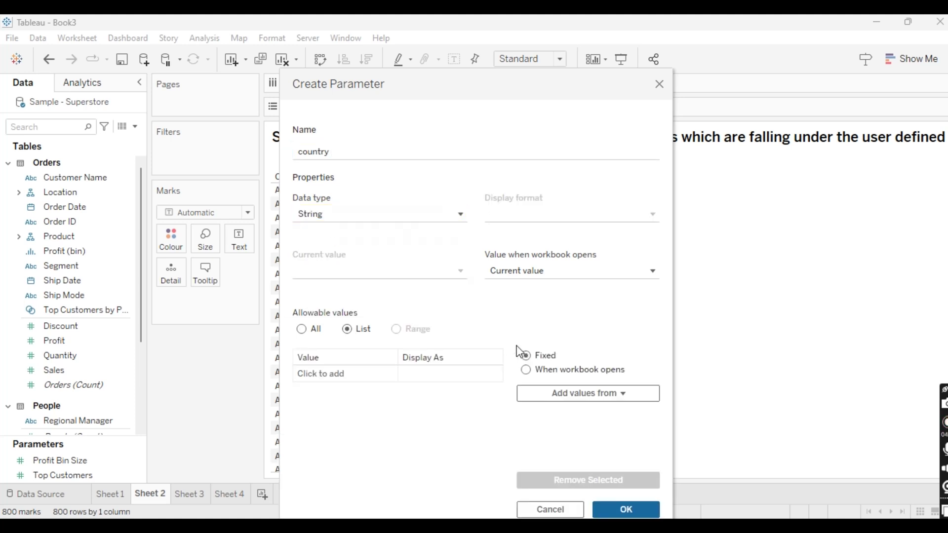
{"action": "left_click", "coordinate": [602, 390]}
{"action": "scroll", "coordinate": [586, 331], "scroll_direction": "down", "scroll_amount": 1}
{"action": "scroll", "coordinate": [578, 273], "scroll_direction": "up", "scroll_amount": 1}
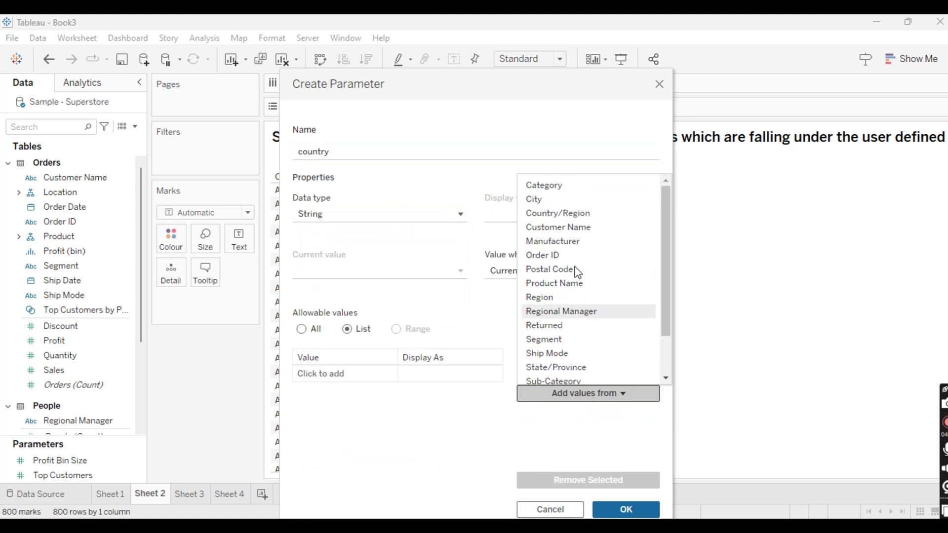
{"action": "left_click", "coordinate": [554, 216]}
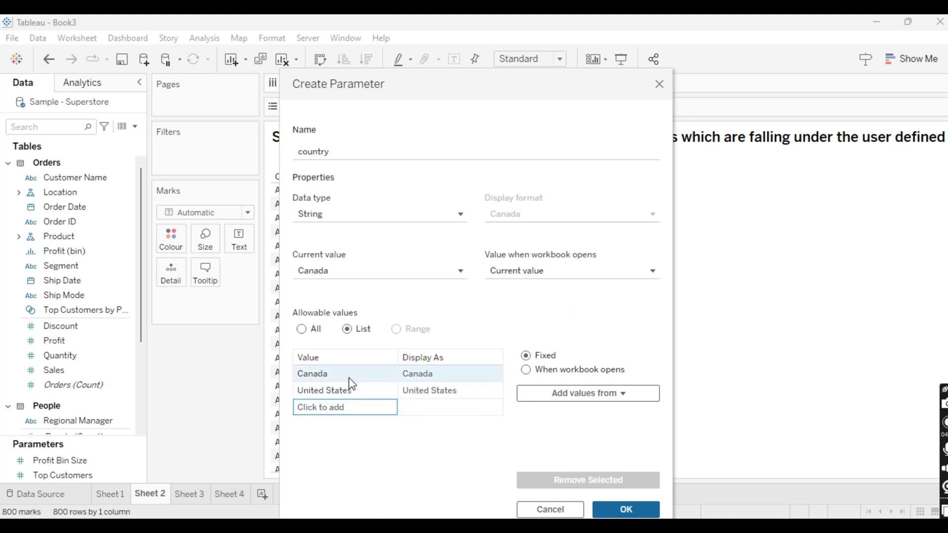
{"action": "left_click", "coordinate": [627, 505]}
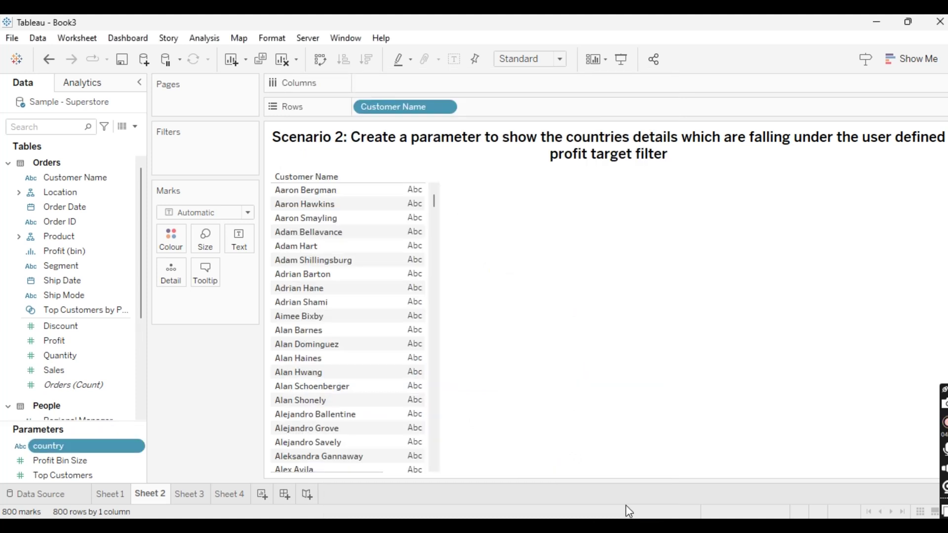
{"action": "left_click", "coordinate": [137, 448]}
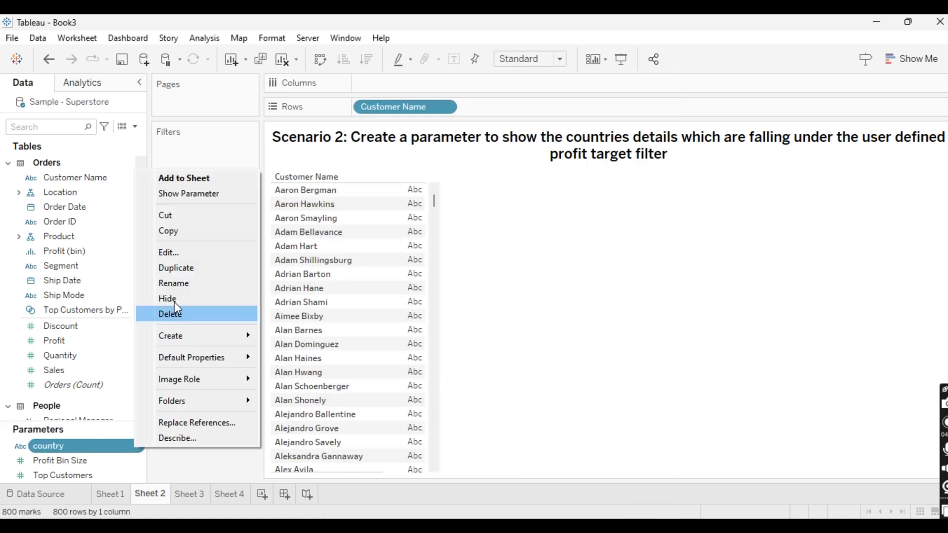
{"action": "left_click", "coordinate": [176, 197]}
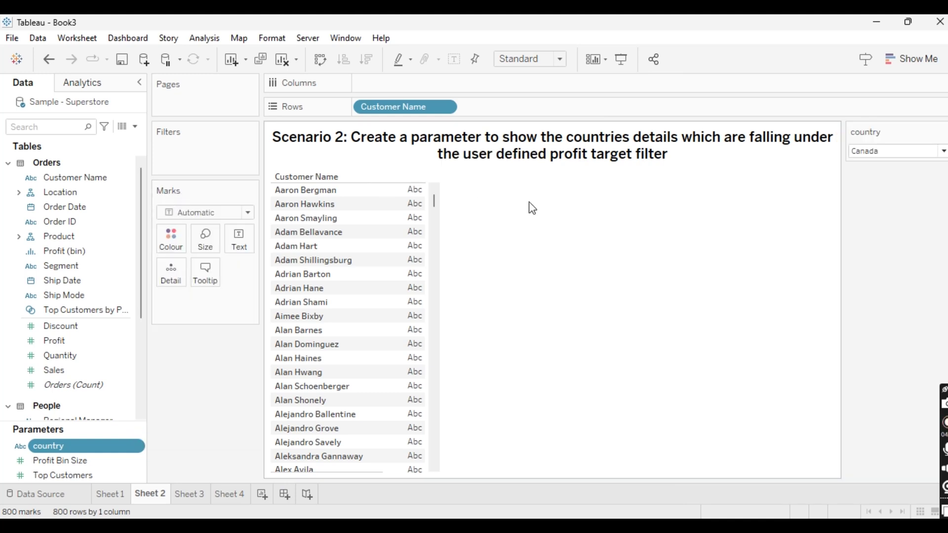
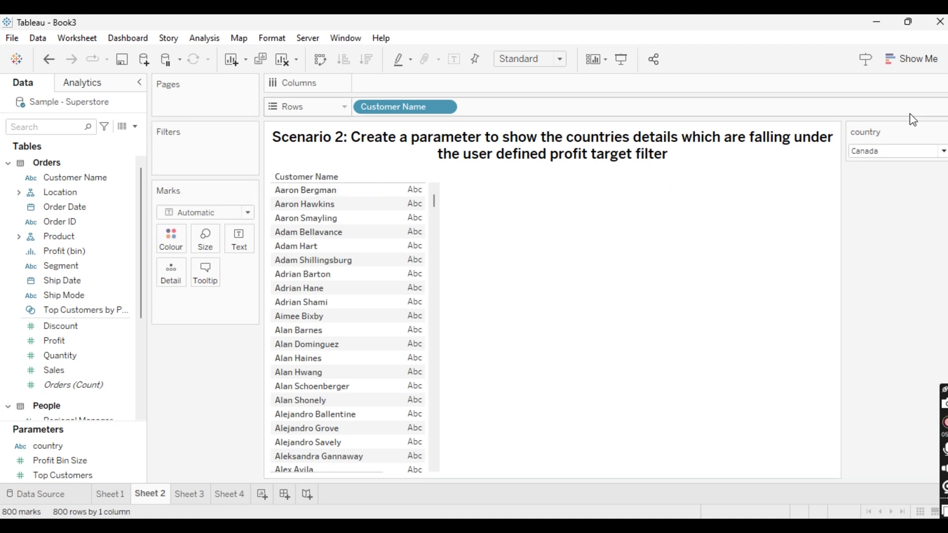
Try the country parameter control by alternating between United States and Canada, finishing on Canada
{"action": "left_click", "coordinate": [883, 151]}
{"action": "left_click", "coordinate": [872, 176]}
{"action": "left_click", "coordinate": [874, 153]}
{"action": "left_click", "coordinate": [877, 166]}
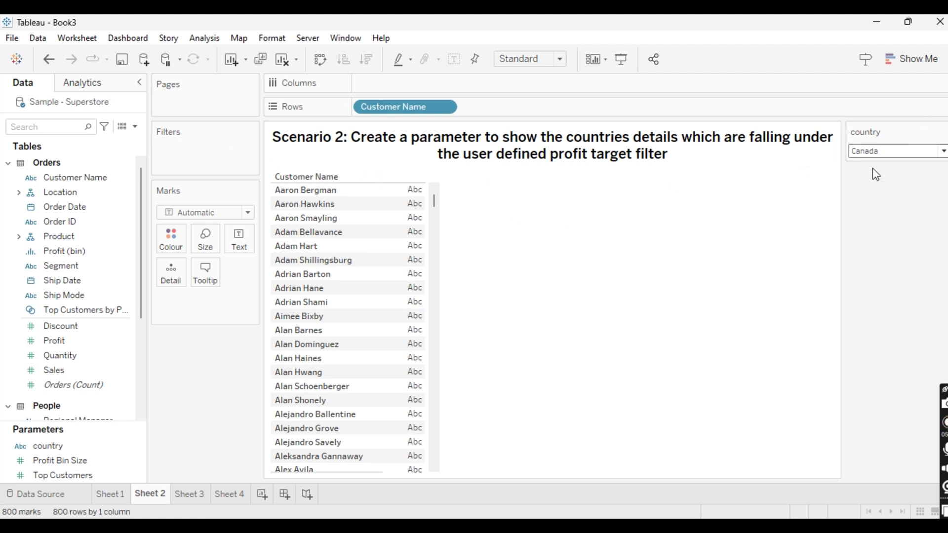
{"action": "left_click", "coordinate": [870, 154]}
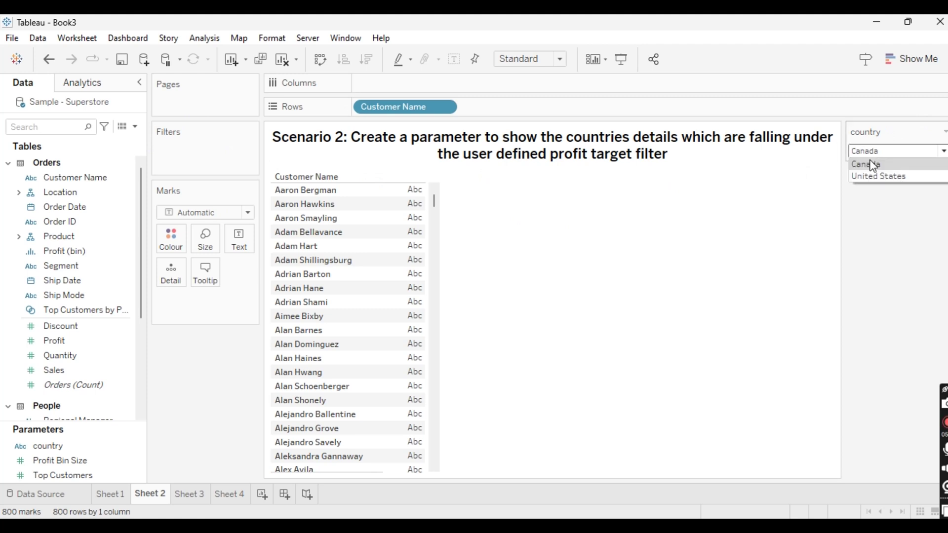
{"action": "left_click", "coordinate": [871, 176]}
{"action": "left_click", "coordinate": [872, 152]}
{"action": "left_click", "coordinate": [871, 165]}
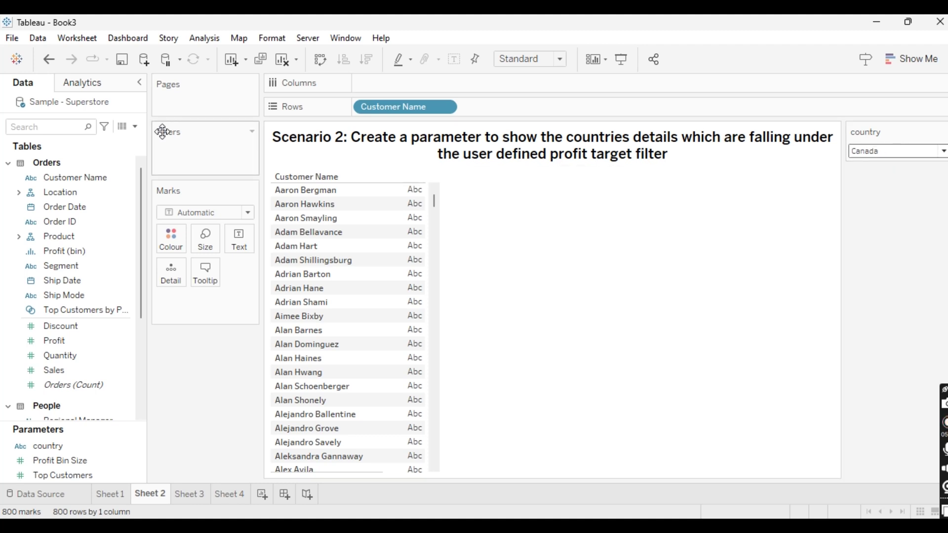
Start a calculated field named connect country para
{"action": "left_click", "coordinate": [135, 127]}
{"action": "left_click", "coordinate": [69, 142]}
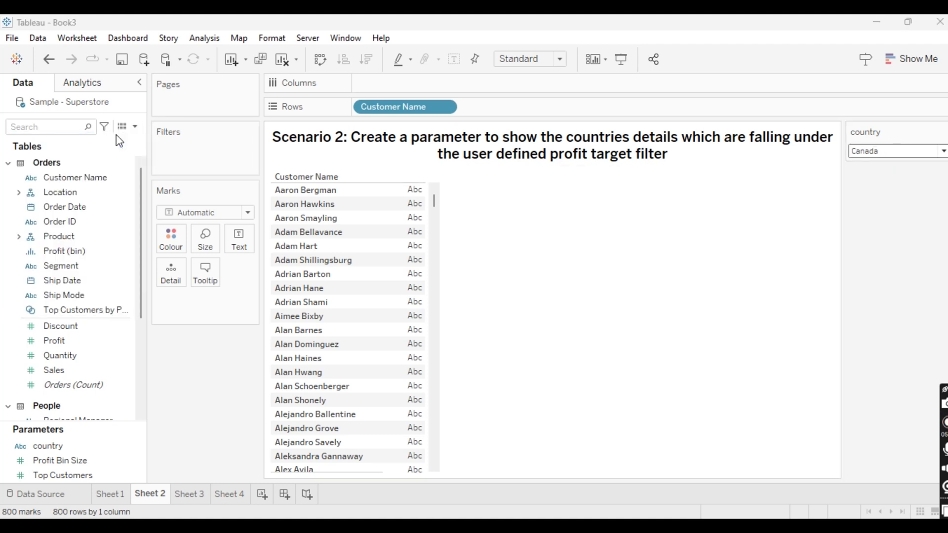
{"action": "type", "text": "connect co"}
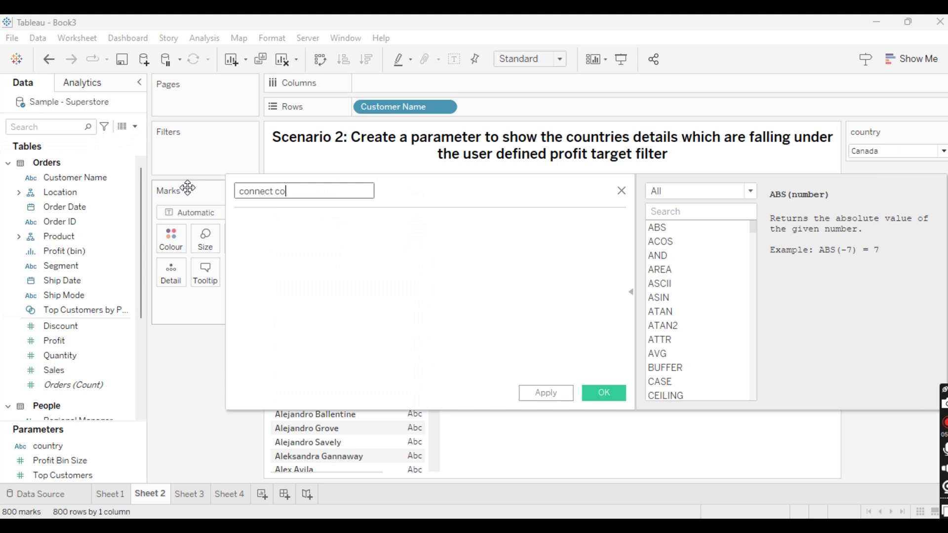
{"action": "type", "text": "untry para"}
{"action": "left_click", "coordinate": [292, 255]}
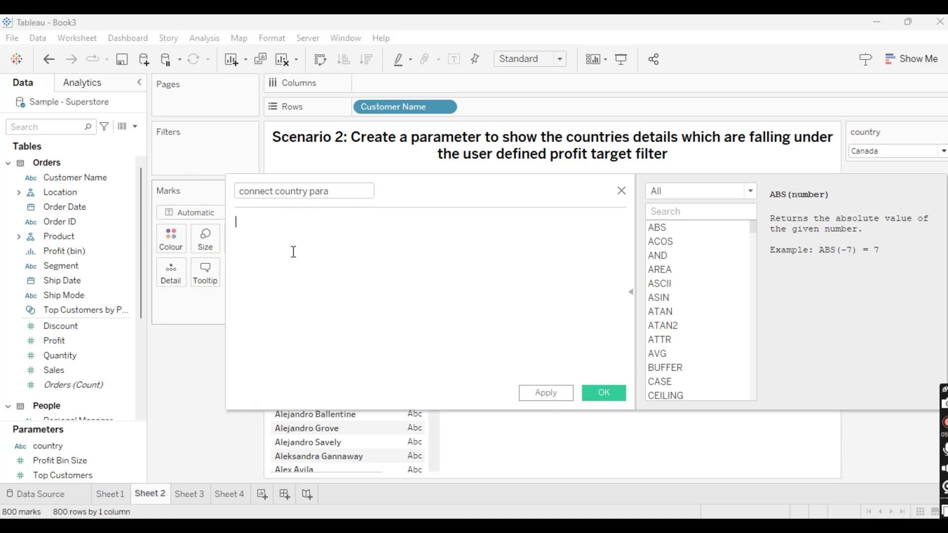
Insert the Country/Region field as the first part of the connect country para formula
{"action": "type", "text": "co"}
{"action": "key", "text": "Down"}
{"action": "key", "text": "Down"}
{"action": "key", "text": "Down"}
{"action": "key", "text": "Down"}
{"action": "key", "text": "Down"}
{"action": "key", "text": "Down"}
{"action": "key", "text": "Down"}
{"action": "key", "text": "Down"}
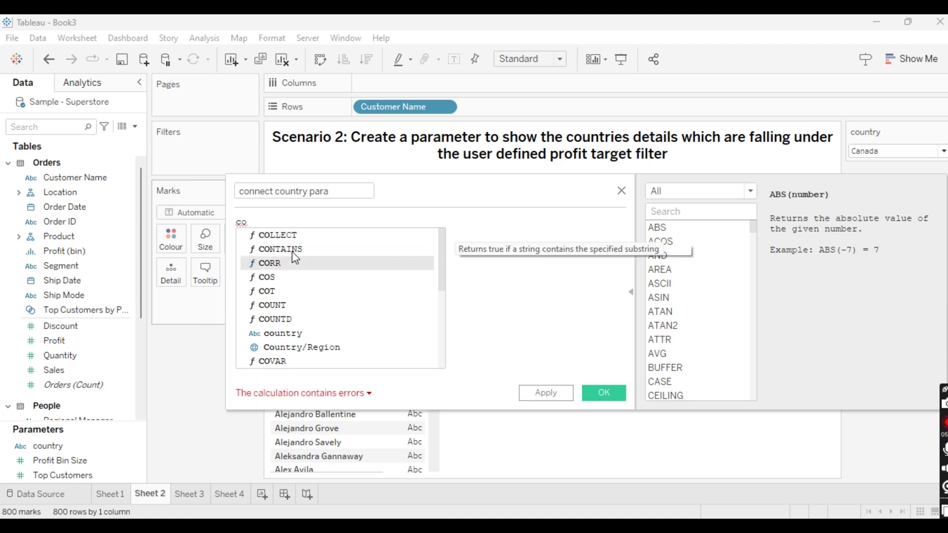
{"action": "key", "text": "Return"}
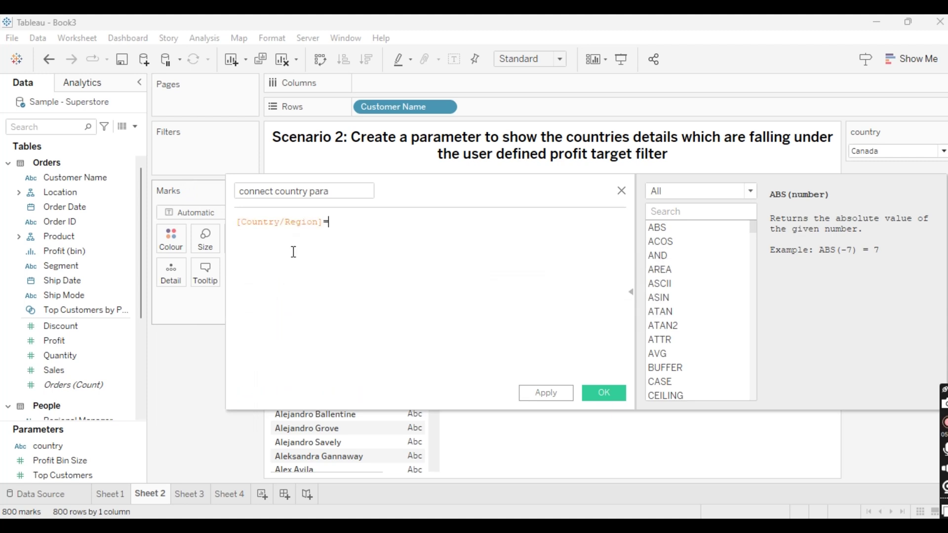
Complete the formula so Country/Region equals the country parameter, and save the calculated field
{"action": "type", "text": "="}
{"action": "type", "text": "cou"}
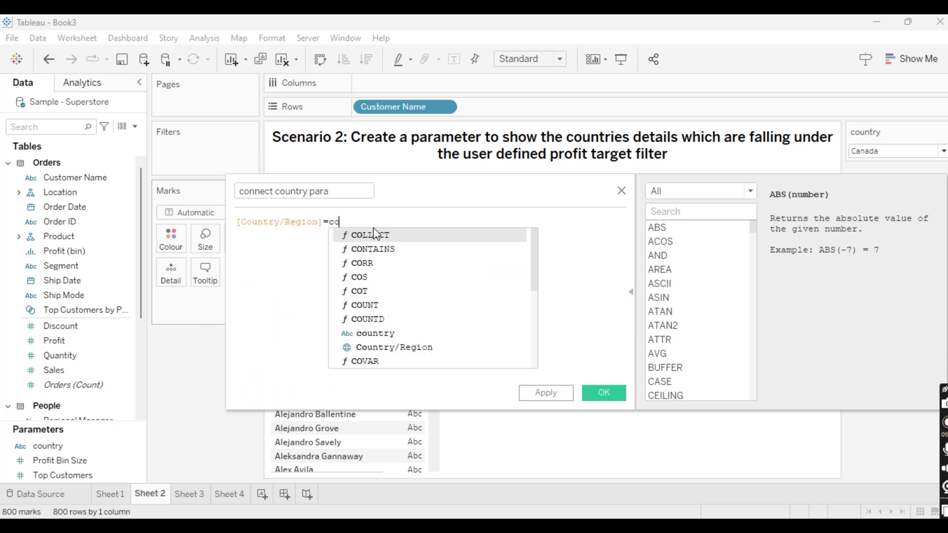
{"action": "left_click", "coordinate": [383, 262]}
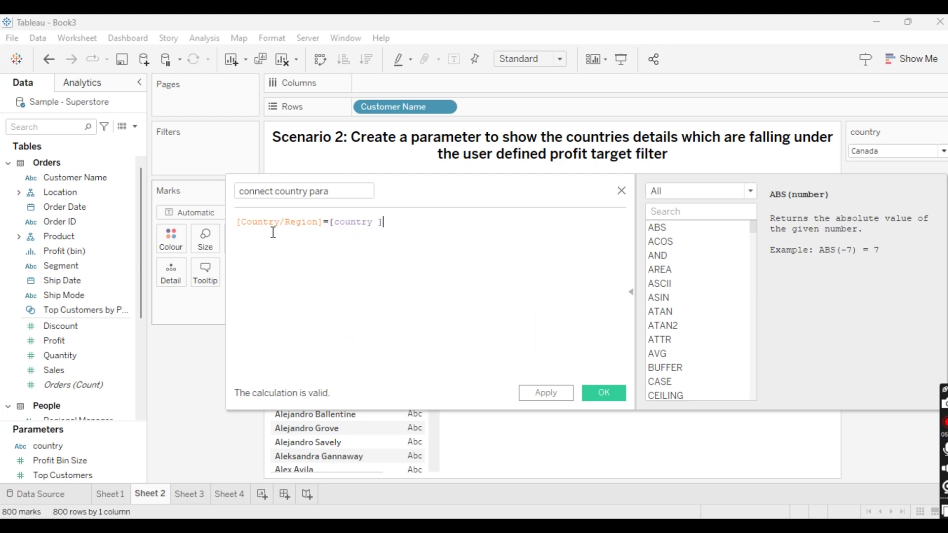
{"action": "key", "text": "ctrl+a"}
{"action": "left_click", "coordinate": [251, 238]}
{"action": "double_click", "coordinate": [277, 223]}
{"action": "left_click", "coordinate": [311, 249]}
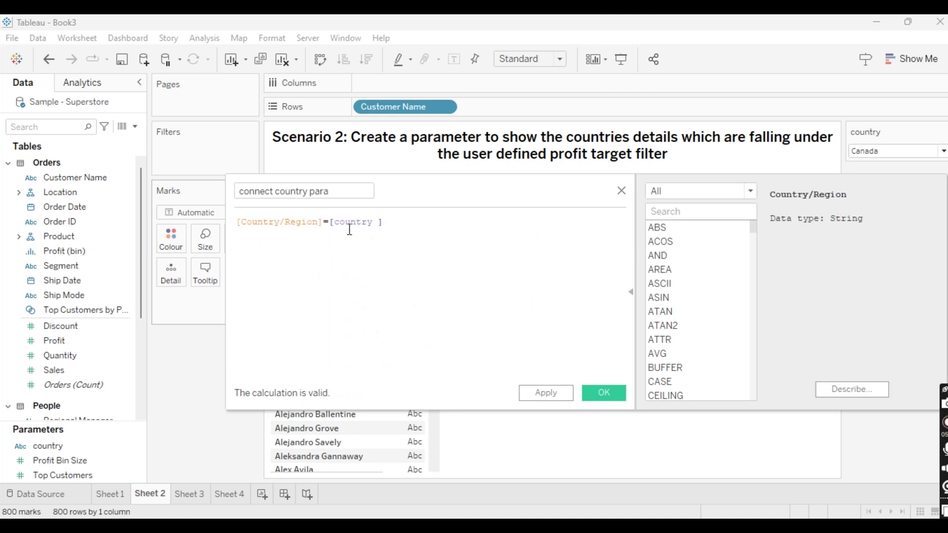
{"action": "left_click", "coordinate": [603, 390]}
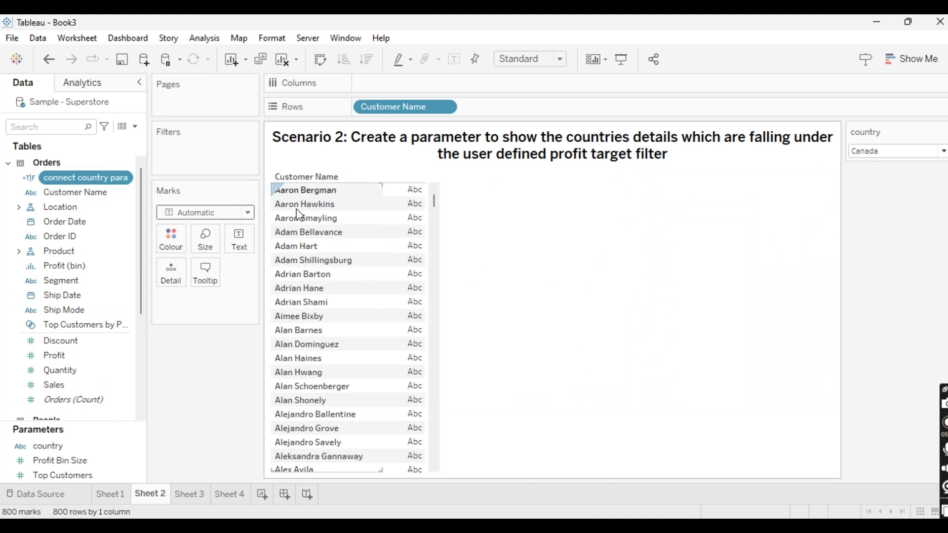
Filter the sheet by connect country para, keeping only True, and show Profit as text for each customer
{"action": "left_click_drag", "start_coordinate": [94, 179], "coordinate": [199, 157]}
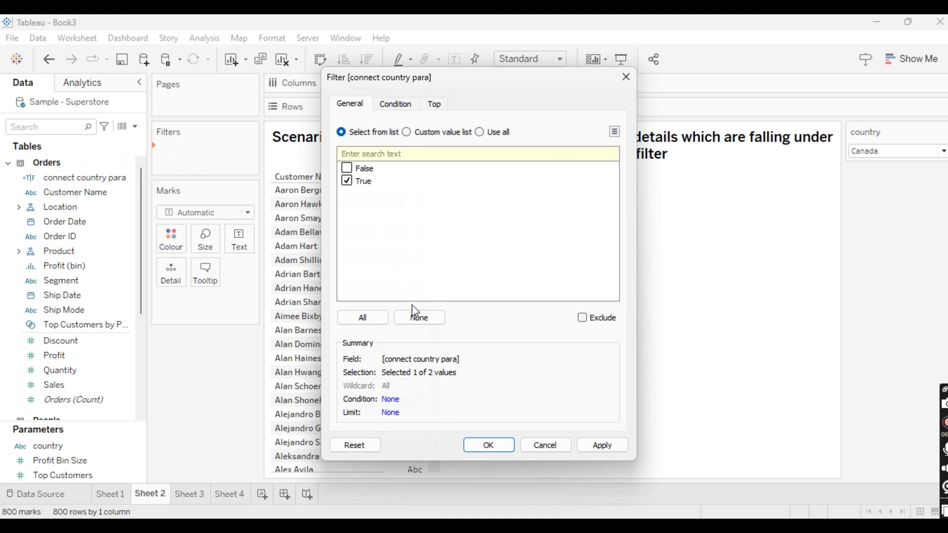
{"action": "left_click", "coordinate": [589, 447]}
{"action": "left_click", "coordinate": [504, 449]}
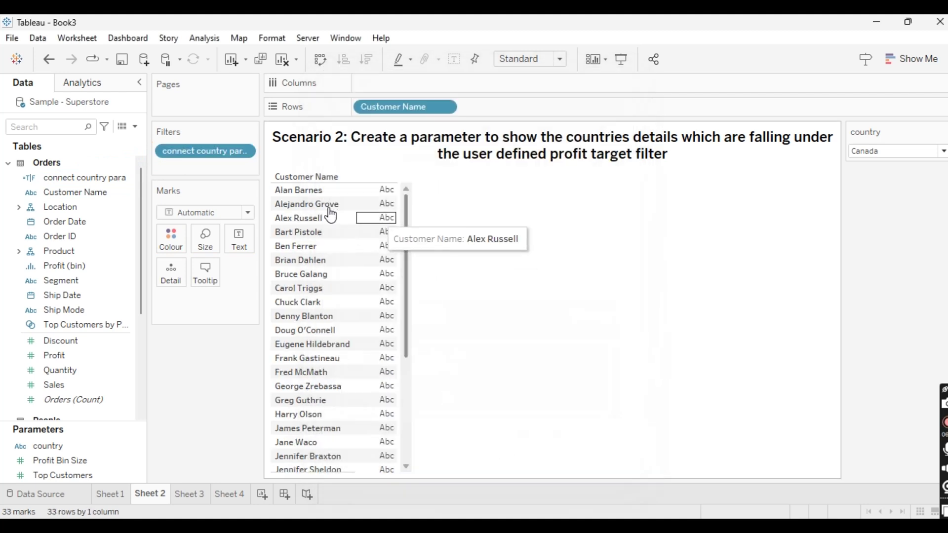
{"action": "scroll", "coordinate": [110, 338], "scroll_direction": "down", "scroll_amount": 1}
{"action": "left_click_drag", "start_coordinate": [56, 316], "coordinate": [384, 266]}
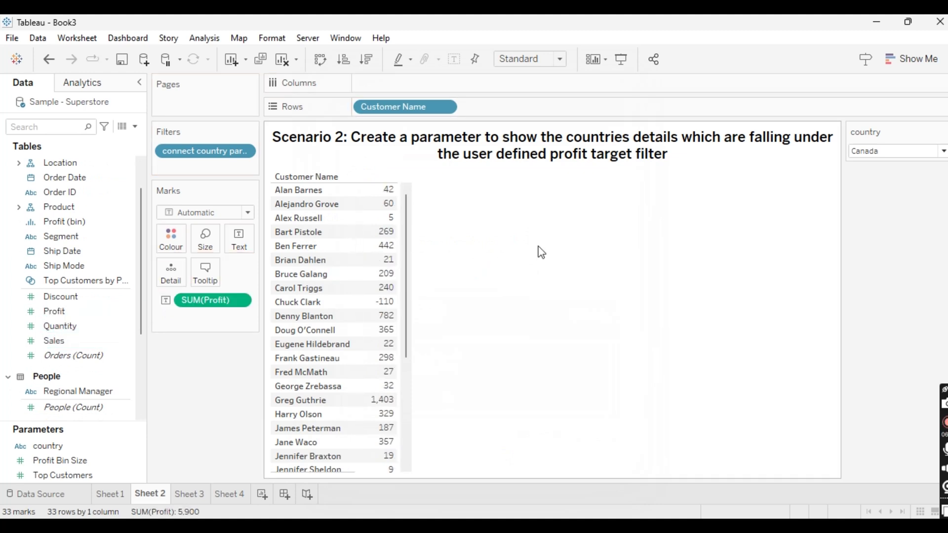
Switch the country parameter to United States and back to Canada, examining the customers and profits listed for each
{"action": "left_click", "coordinate": [867, 153]}
{"action": "left_click", "coordinate": [869, 176]}
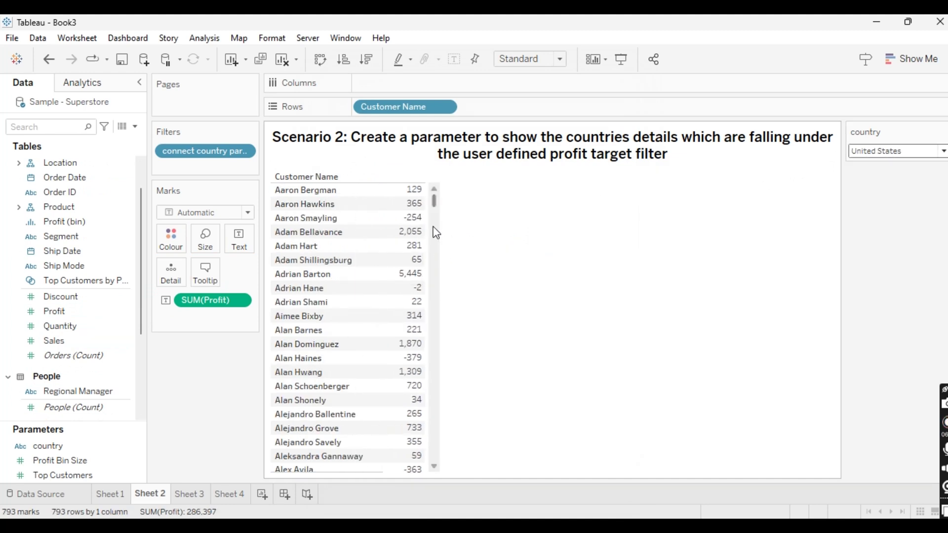
{"action": "mouse_move", "coordinate": [433, 208]}
{"action": "left_mouse_down"}
{"action": "mouse_move", "coordinate": [433, 451]}
{"action": "mouse_move", "coordinate": [433, 216]}
{"action": "left_mouse_up"}
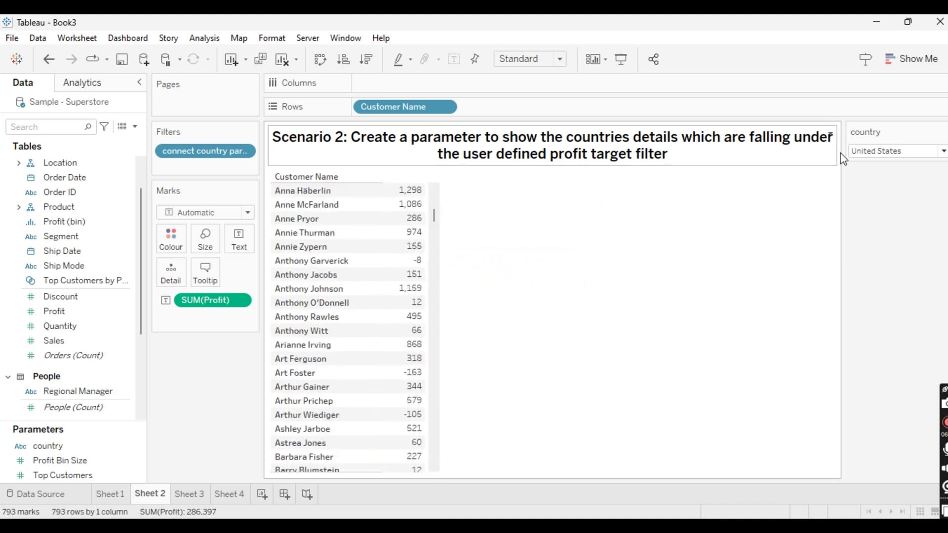
{"action": "left_click", "coordinate": [869, 153]}
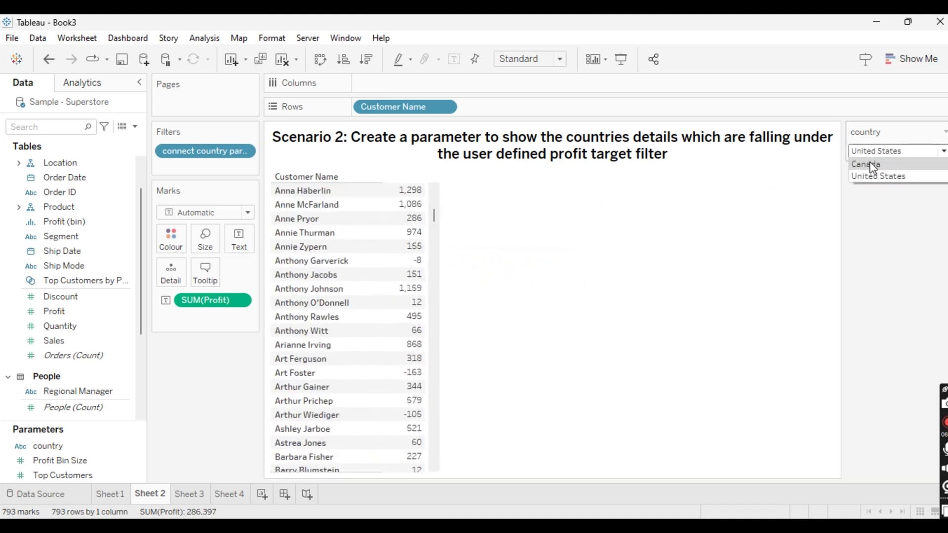
{"action": "left_click", "coordinate": [870, 163]}
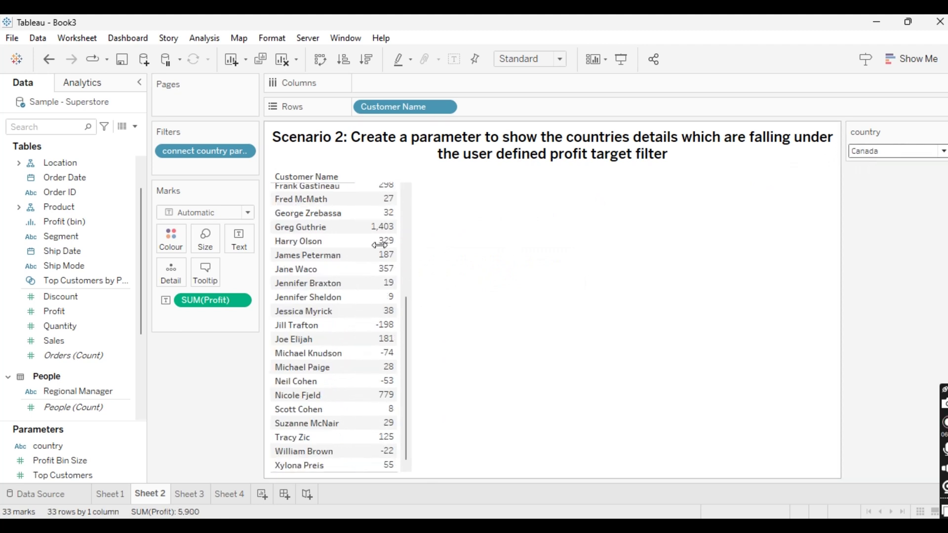
{"action": "scroll", "coordinate": [328, 254], "scroll_direction": "up", "scroll_amount": 3}
{"action": "scroll", "coordinate": [334, 322], "scroll_direction": "down", "scroll_amount": 4}
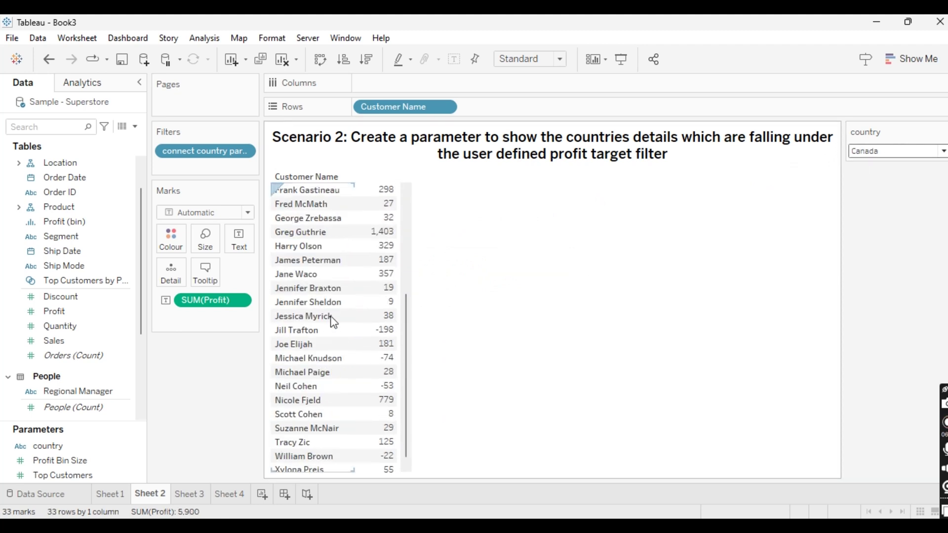
{"action": "scroll", "coordinate": [334, 322], "scroll_direction": "up", "scroll_amount": 4}
{"action": "scroll", "coordinate": [334, 322], "scroll_direction": "down", "scroll_amount": 4}
{"action": "scroll", "coordinate": [334, 322], "scroll_direction": "up", "scroll_amount": 4}
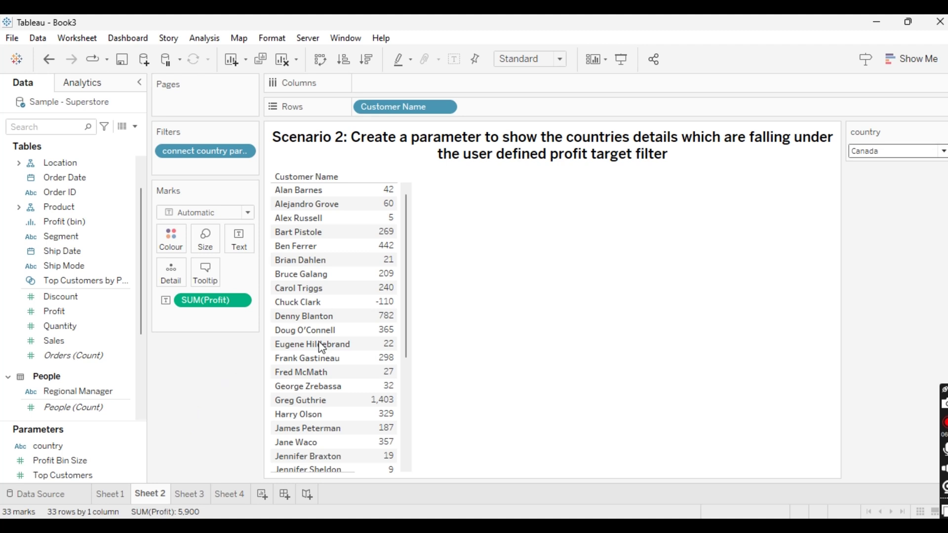
{"action": "mouse_move", "coordinate": [409, 215]}
{"action": "left_mouse_down"}
{"action": "mouse_move", "coordinate": [423, 396]}
{"action": "mouse_move", "coordinate": [408, 197]}
{"action": "left_mouse_up"}
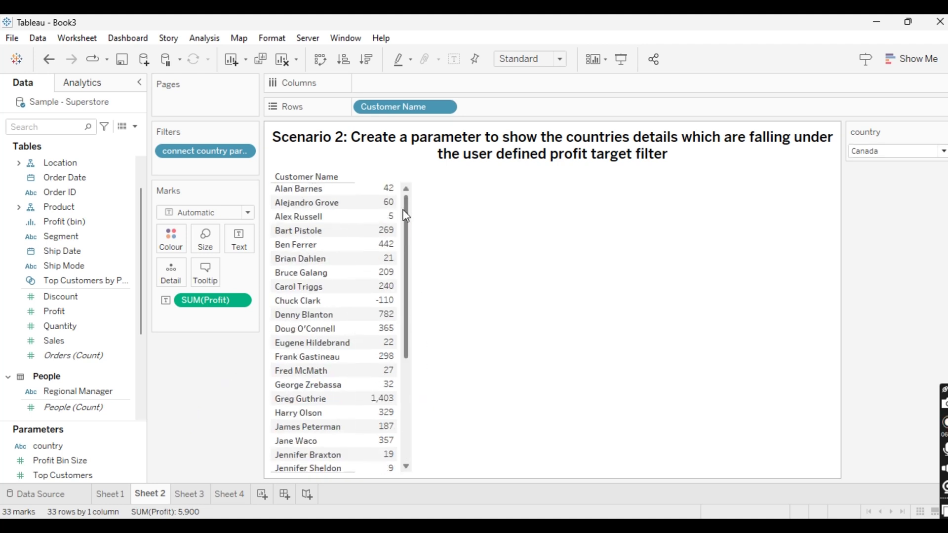
Switch to Sheet 3 for the scenario on highlighting bars above and below the average line
{"action": "left_click", "coordinate": [203, 497]}
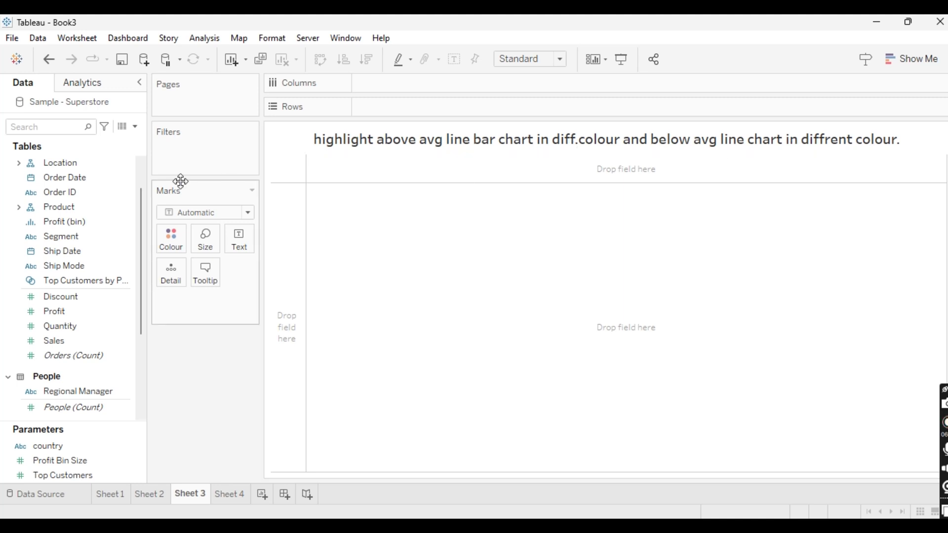
Build a bar chart with Sub-Category on Columns and SUM(Sales) on Rows
{"action": "scroll", "coordinate": [87, 209], "scroll_direction": "down", "scroll_amount": 1}
{"action": "scroll", "coordinate": [87, 208], "scroll_direction": "up", "scroll_amount": 2}
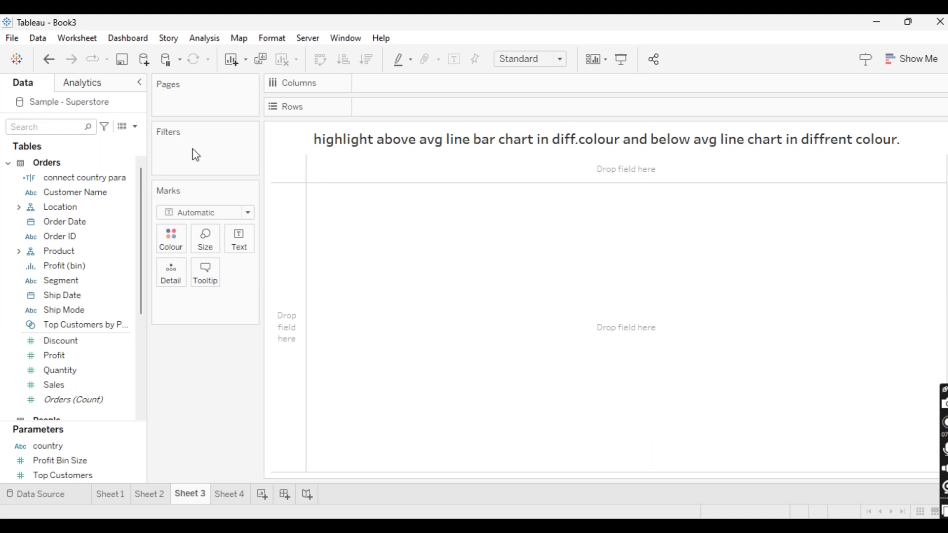
{"action": "left_click", "coordinate": [19, 253]}
{"action": "left_click_drag", "start_coordinate": [75, 280], "coordinate": [388, 82]}
{"action": "scroll", "coordinate": [95, 277], "scroll_direction": "down", "scroll_amount": 5}
{"action": "left_click", "coordinate": [70, 243]}
{"action": "left_click", "coordinate": [69, 244]}
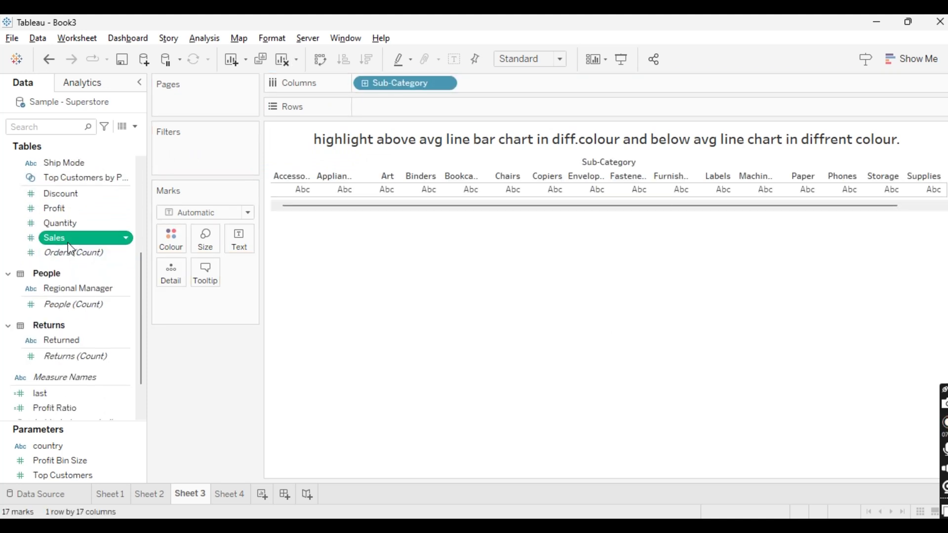
{"action": "double_click", "coordinate": [69, 242]}
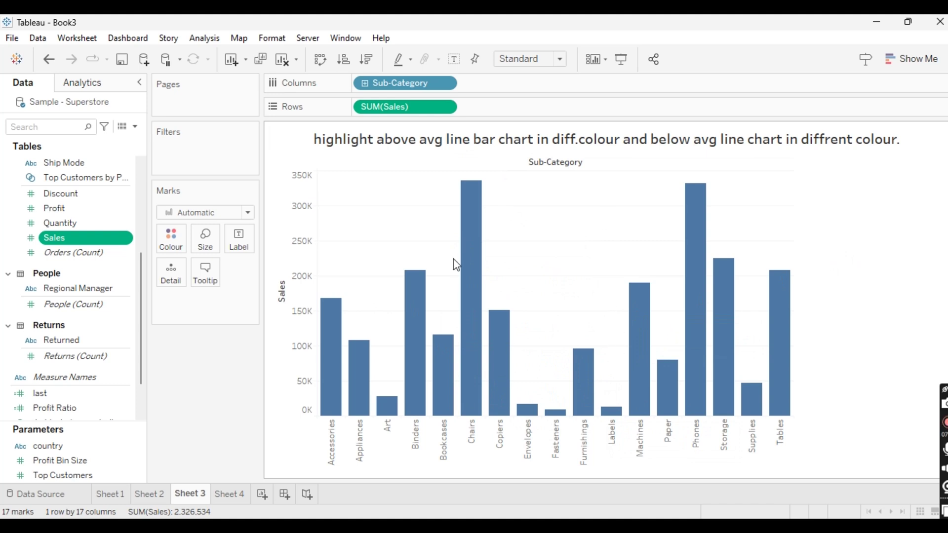
Add an average line to the Sales bar chart and return to the data fields
{"action": "left_click", "coordinate": [83, 83]}
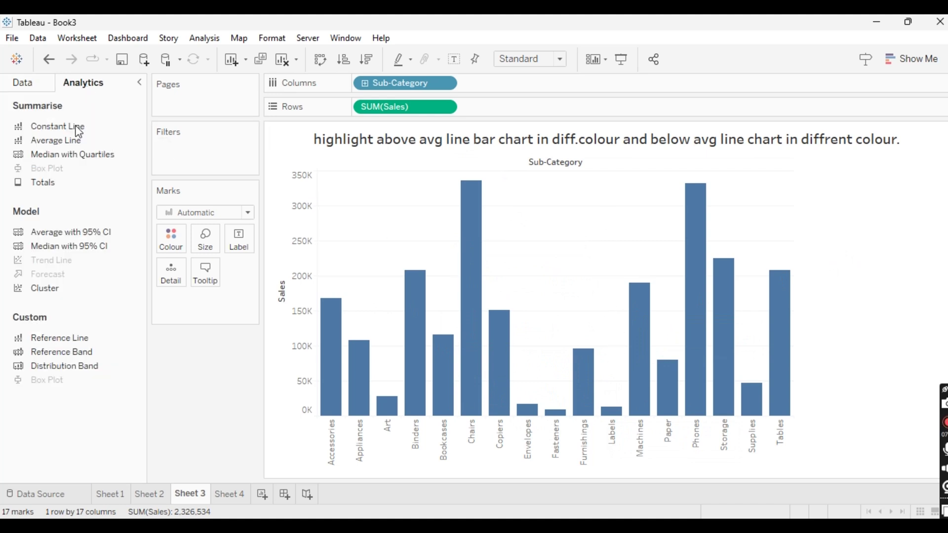
{"action": "left_click_drag", "start_coordinate": [64, 140], "coordinate": [394, 180]}
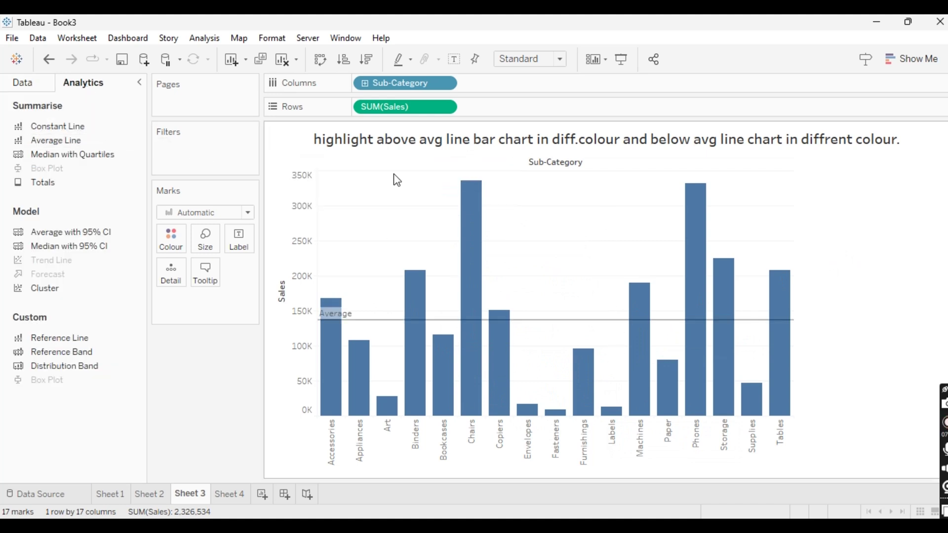
{"action": "left_click", "coordinate": [20, 84]}
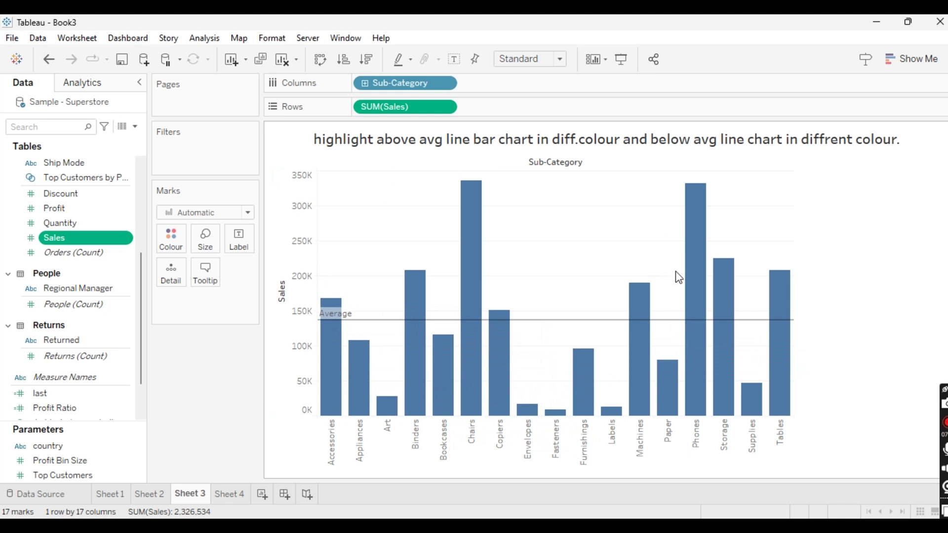
Create a calculated field named highlight above avg line and below avg line
{"action": "scroll", "coordinate": [131, 169], "scroll_direction": "up", "scroll_amount": 3}
{"action": "scroll", "coordinate": [131, 170], "scroll_direction": "up", "scroll_amount": 3}
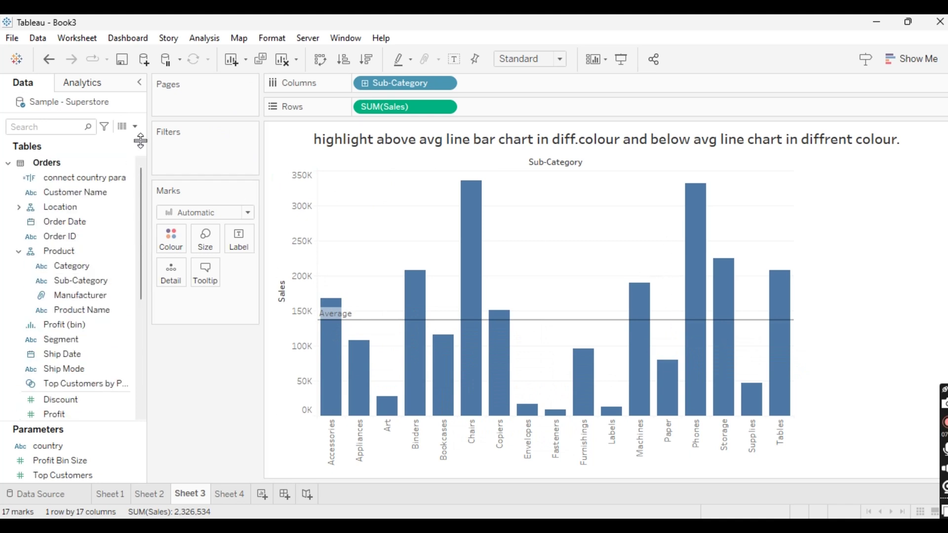
{"action": "left_click", "coordinate": [136, 128]}
{"action": "left_click", "coordinate": [118, 142]}
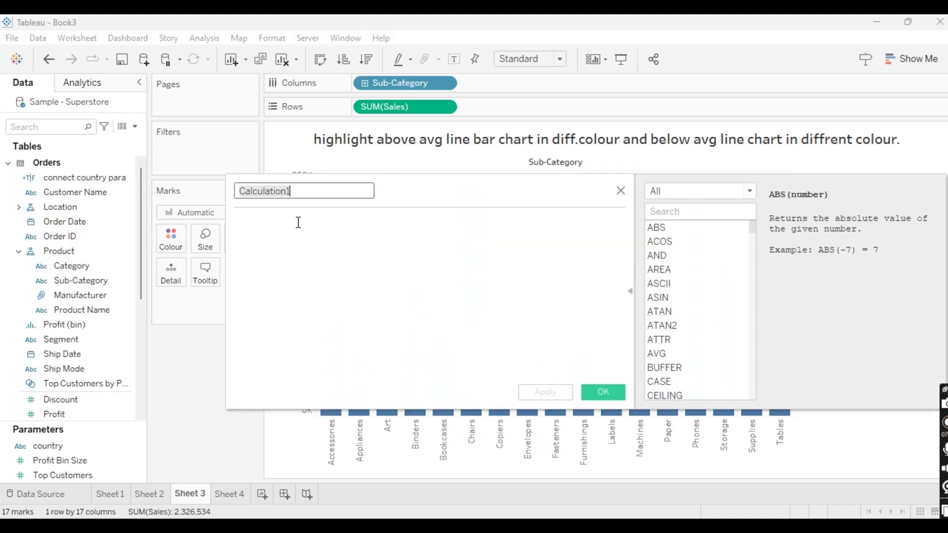
{"action": "double_click", "coordinate": [317, 194]}
{"action": "type", "text": "g"}
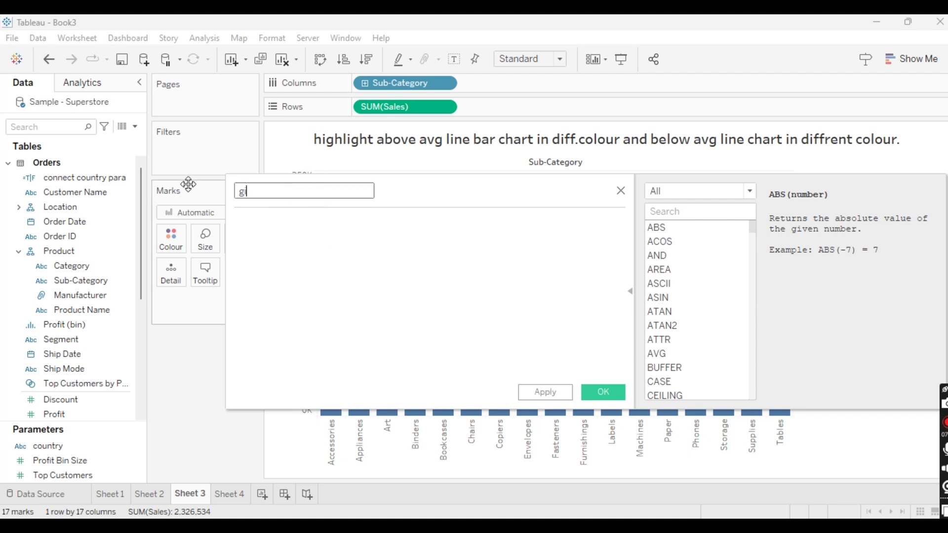
{"action": "type", "text": "ighlight above avg line and"}
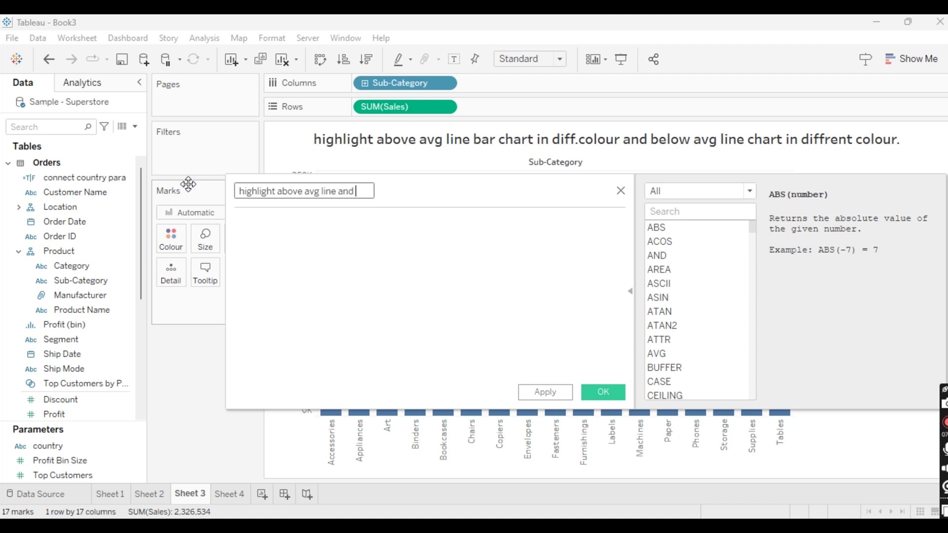
{"action": "type", "text": "below avg "}
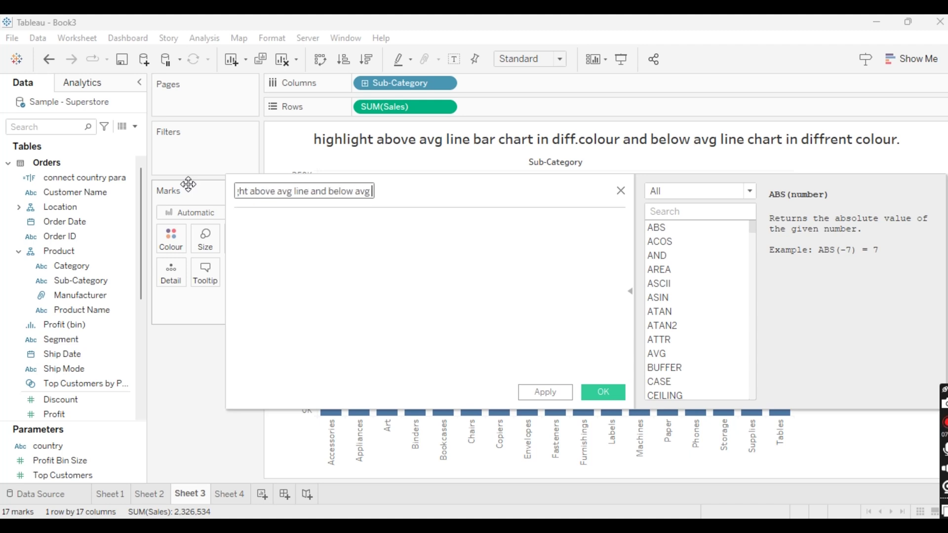
{"action": "type", "text": "line"}
Write the formula's condition IF SUM([Sales])=WINDOW_AVG(SUM([Sales])) and start a THEN clause on the next line
{"action": "left_click", "coordinate": [262, 239]}
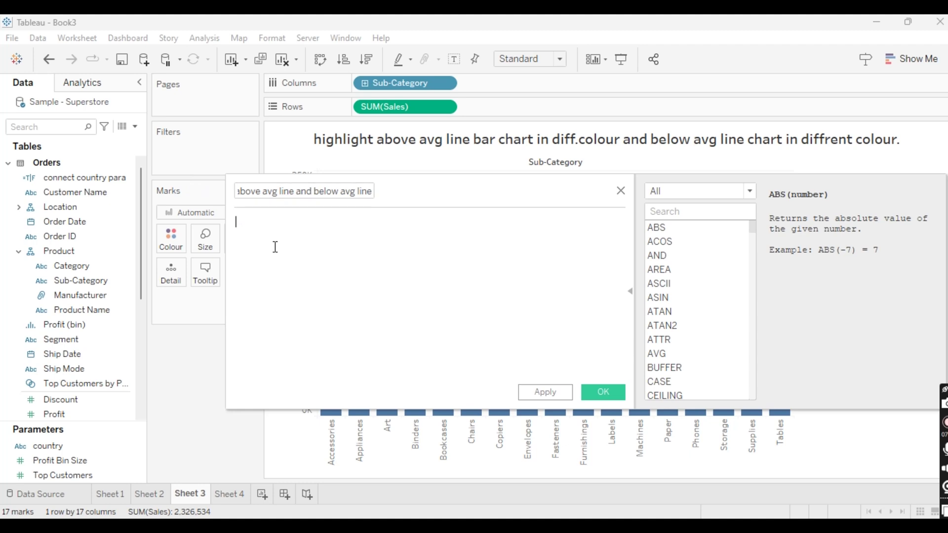
{"action": "type", "text": "IF"}
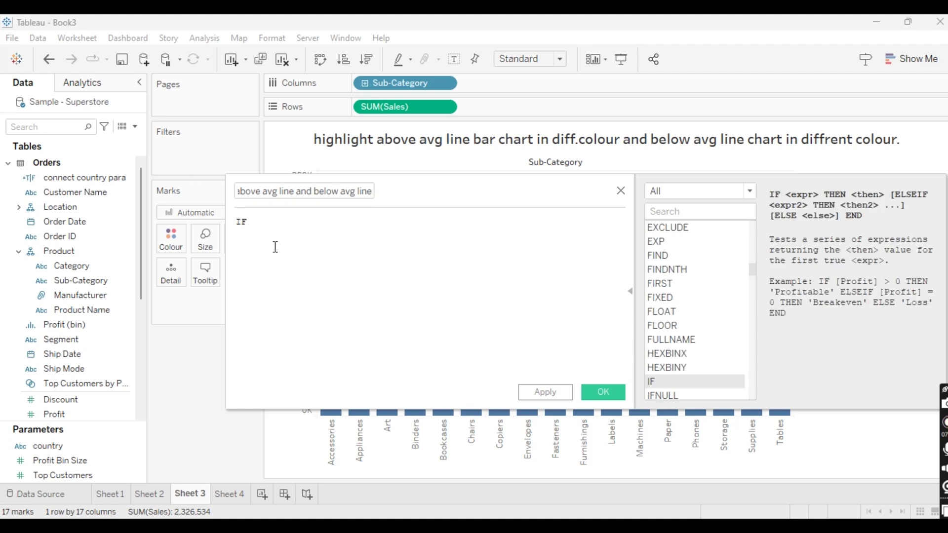
{"action": "type", "text": " sum"}
{"action": "key", "text": "Return"}
{"action": "type", "text": "s"}
{"action": "key", "text": "Return"}
{"action": "type", "text": ")"}
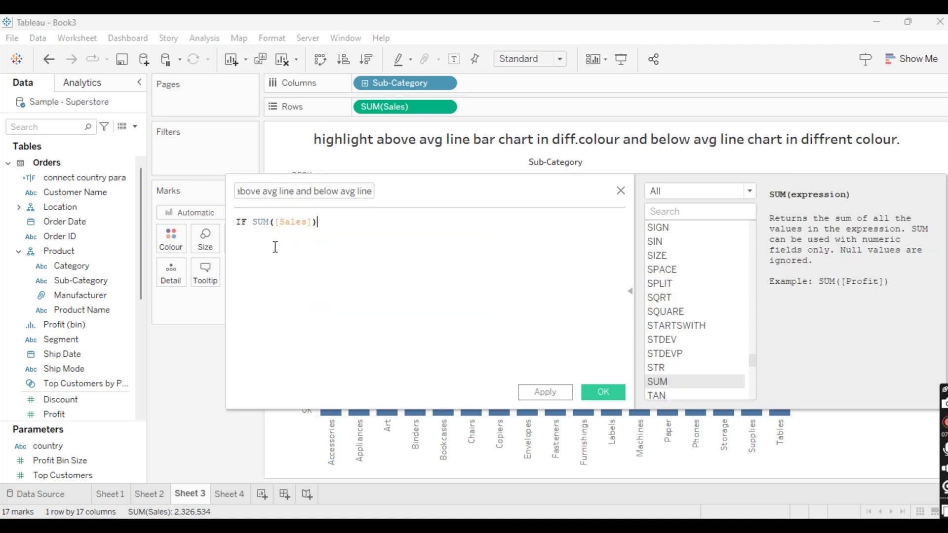
{"action": "type", "text": "=wind"}
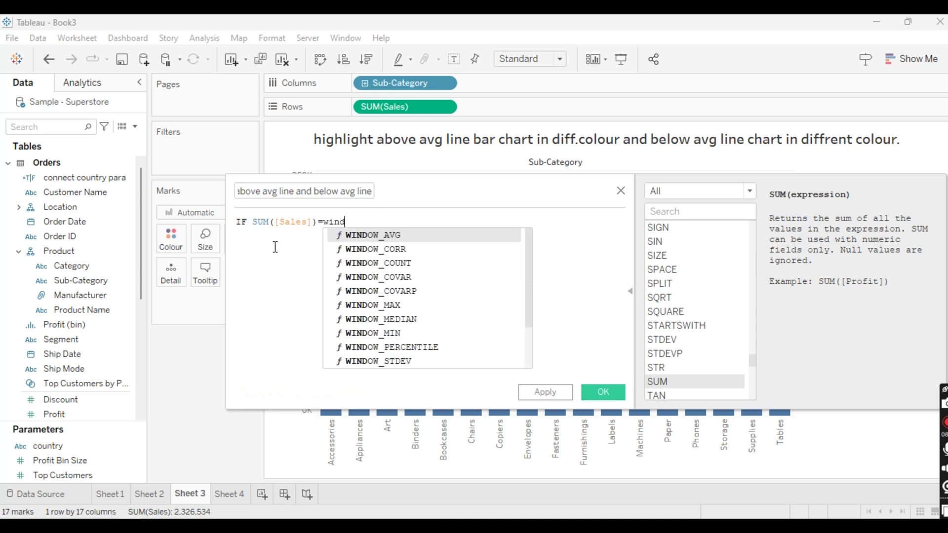
{"action": "key", "text": "Return"}
{"action": "type", "text": "sum"}
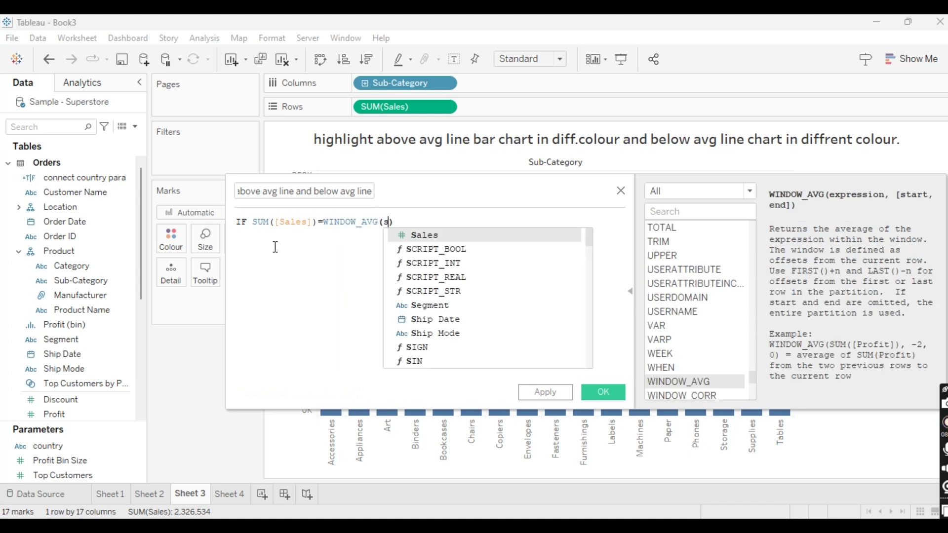
{"action": "key", "text": "Return"}
{"action": "type", "text": "s"}
{"action": "key", "text": "Return"}
{"action": "type", "text": ")"}
{"action": "key", "text": "Right"}
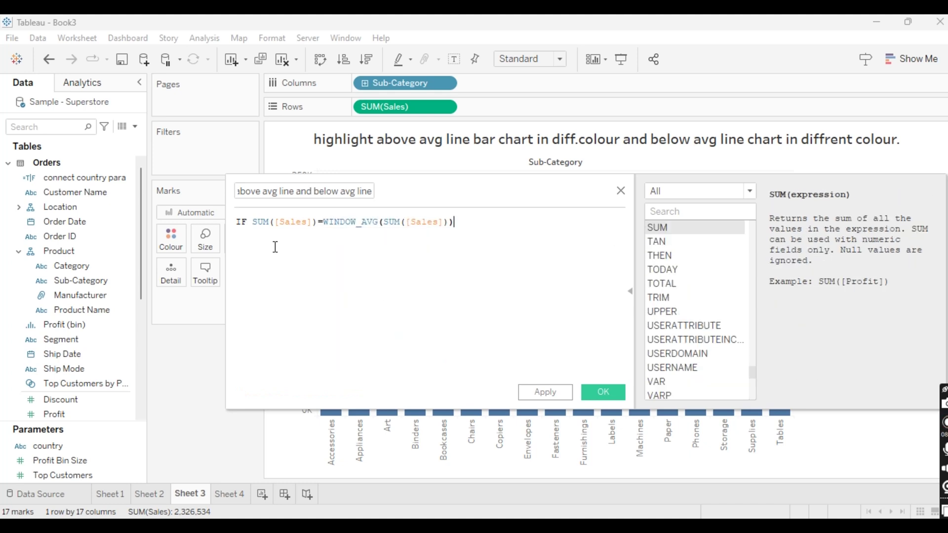
{"action": "type", "text": "THEN "}
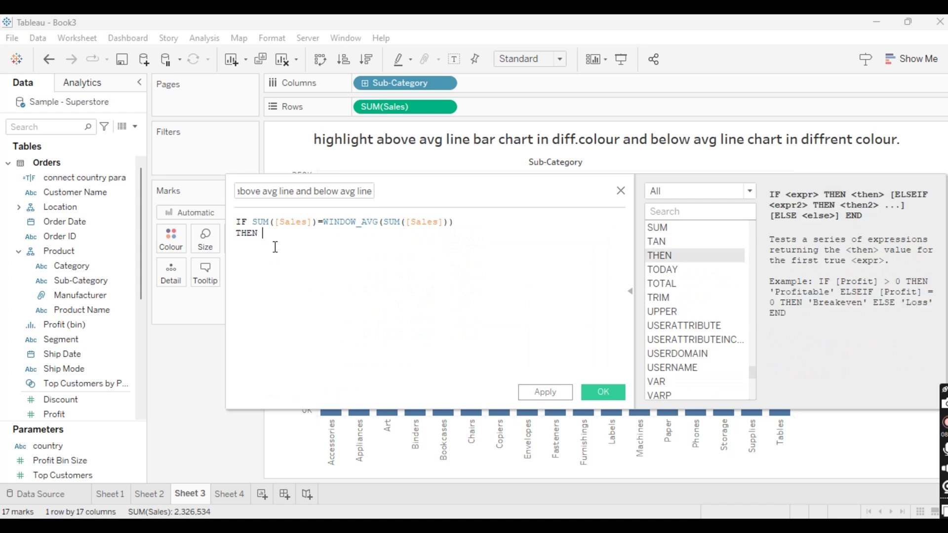
{"action": "type", "text": "'red'"}
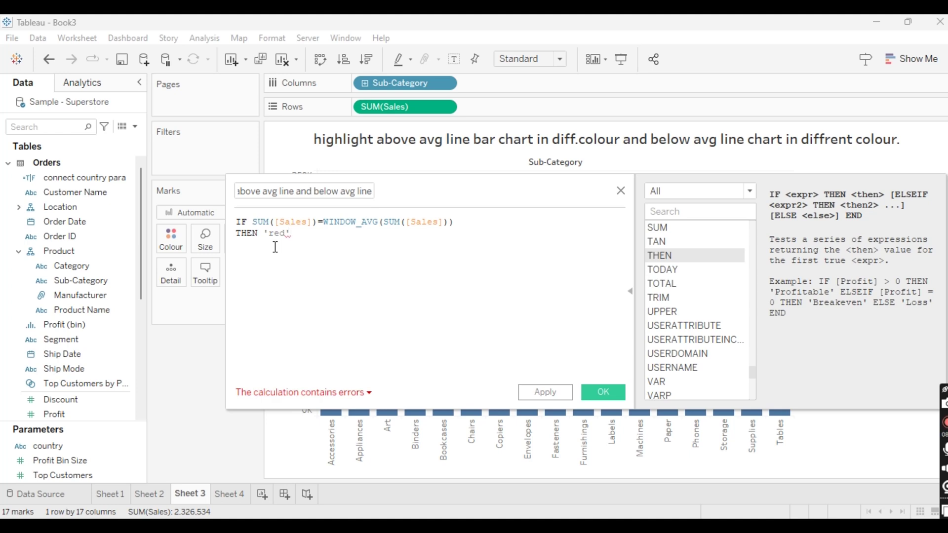
{"action": "key", "text": "BackSpace"}
{"action": "key", "text": "BackSpace"}
{"action": "type", "text": "'"}
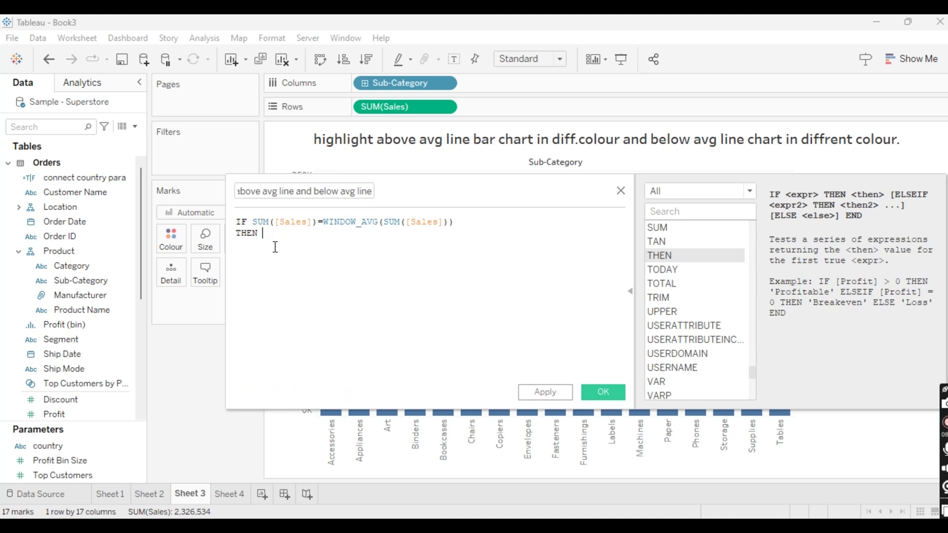
Make the THEN clause return SUM([Sales]) and start a new formula line
{"action": "type", "text": " su"}
{"action": "key", "text": "Return"}
{"action": "type", "text": "[Sales])"}
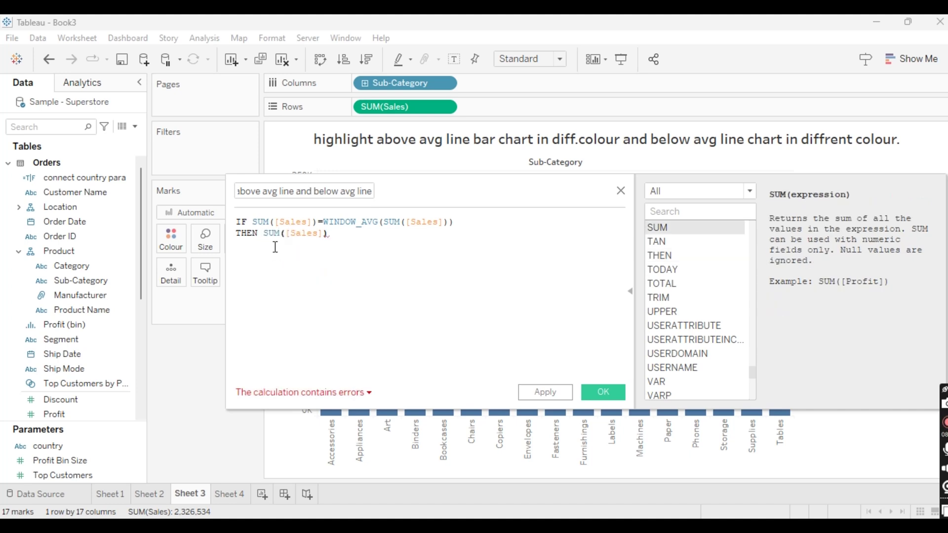
{"action": "key", "text": "Return"}
Complete the formula with ELSE WINDOW_AVG(SUM([Sales])) and END, and save the calculated field
{"action": "type", "text": "el"}
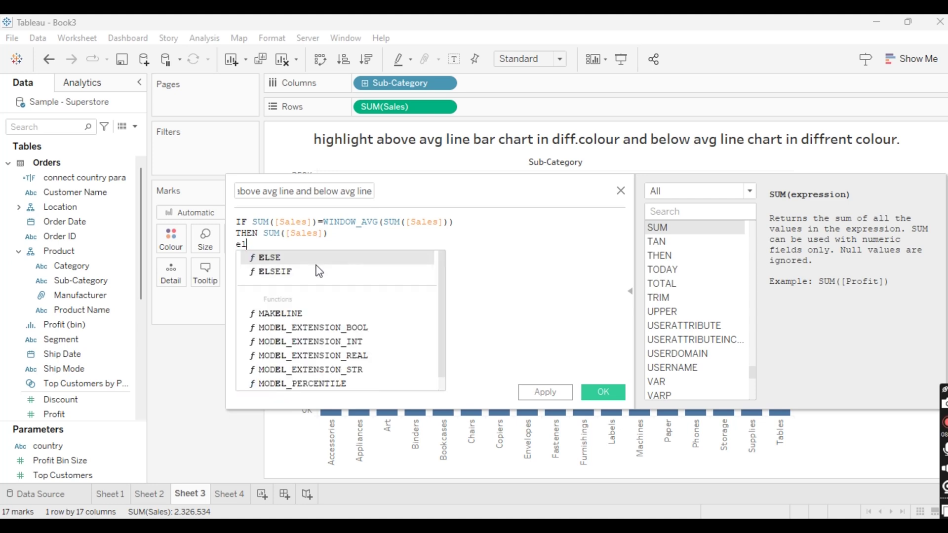
{"action": "key", "text": "Return"}
{"action": "type", "text": "wind"}
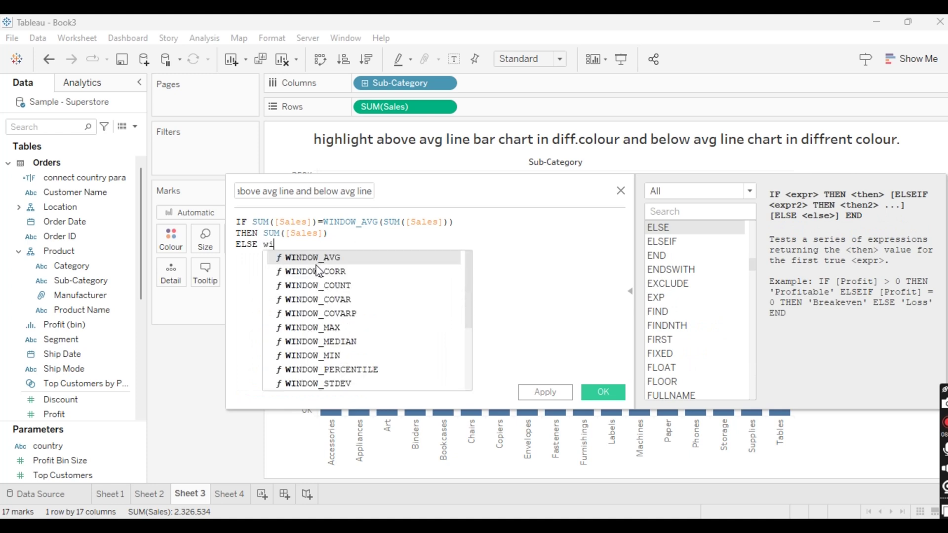
{"action": "key", "text": "Return"}
{"action": "type", "text": "sum)"}
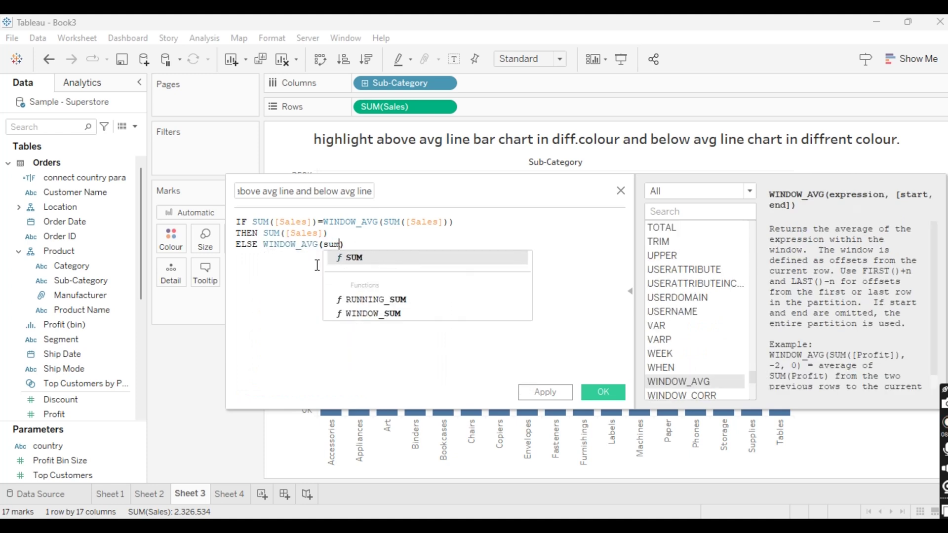
{"action": "key", "text": "Return"}
{"action": "type", "text": "[s"}
{"action": "key", "text": "Return"}
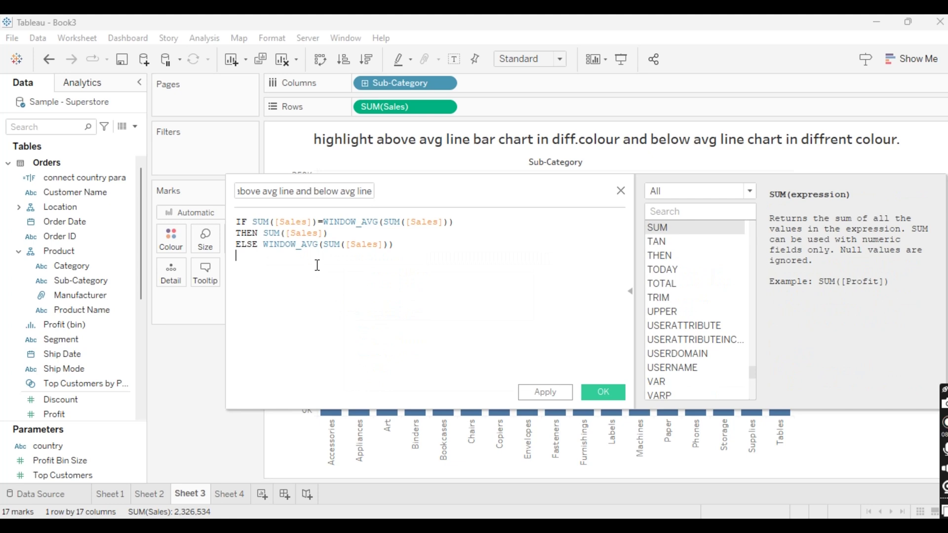
{"action": "type", "text": "END"}
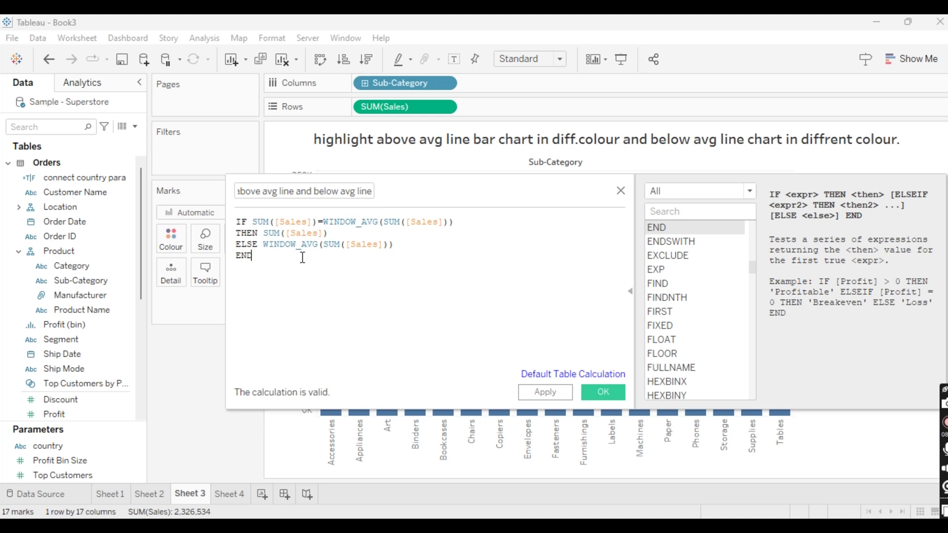
{"action": "left_click", "coordinate": [554, 396]}
{"action": "left_click", "coordinate": [603, 394]}
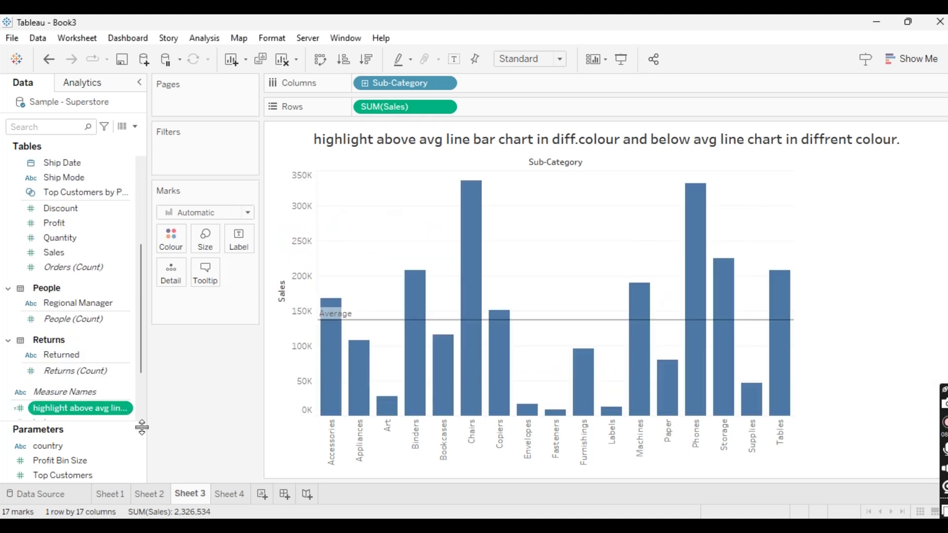
Place the highlight calculated field on Rows as a dual axis with SUM(Sales), and fit the chart to Entire View
{"action": "left_click_drag", "start_coordinate": [124, 408], "coordinate": [515, 108]}
{"action": "left_click", "coordinate": [550, 107]}
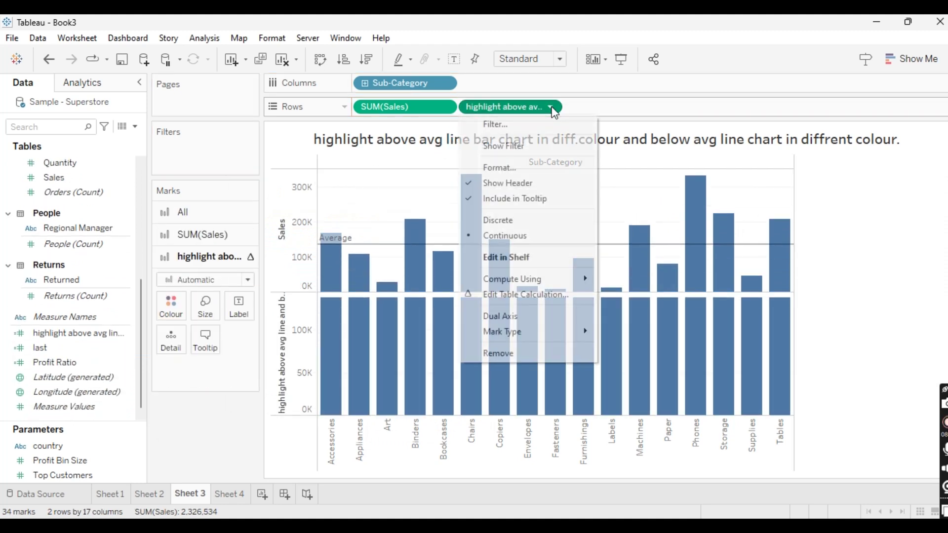
{"action": "left_click", "coordinate": [522, 316]}
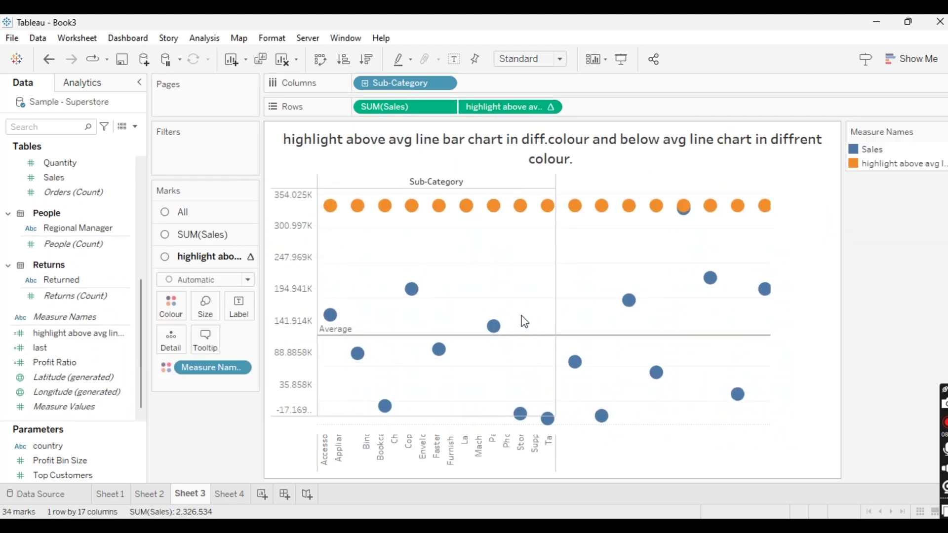
{"action": "left_click", "coordinate": [559, 60]}
{"action": "left_click", "coordinate": [537, 107]}
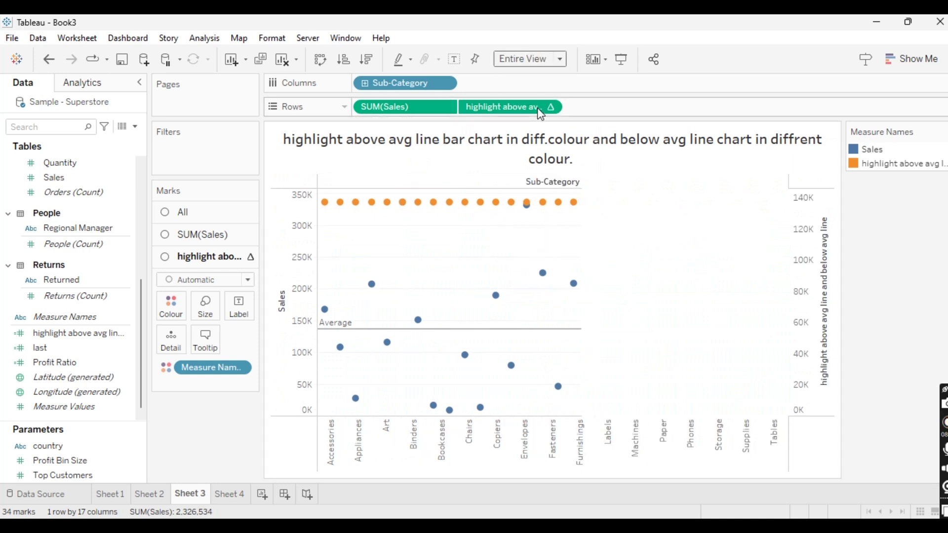
Set the mark type of all measures to Bar and synchronise the highlight field's axis with the Sales axis
{"action": "left_click", "coordinate": [228, 214]}
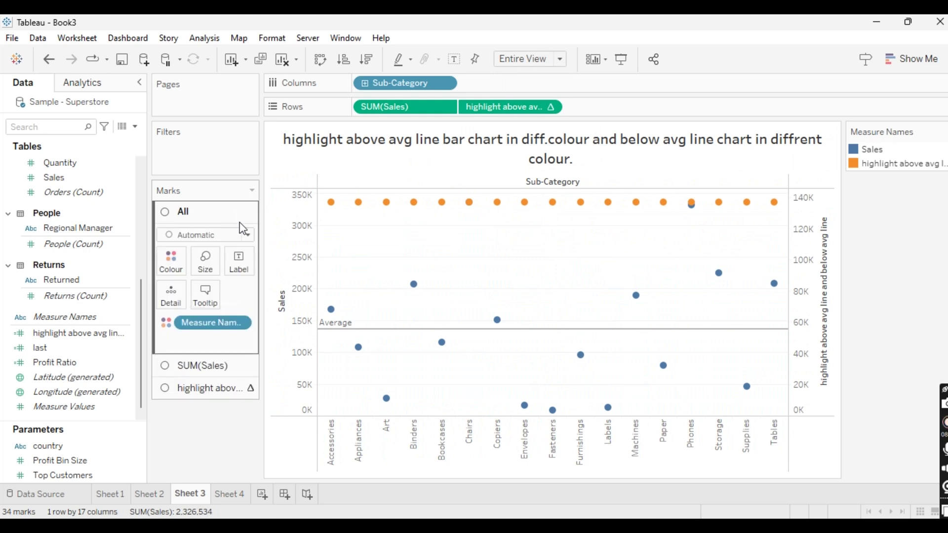
{"action": "left_click", "coordinate": [247, 235]}
{"action": "left_click", "coordinate": [219, 265]}
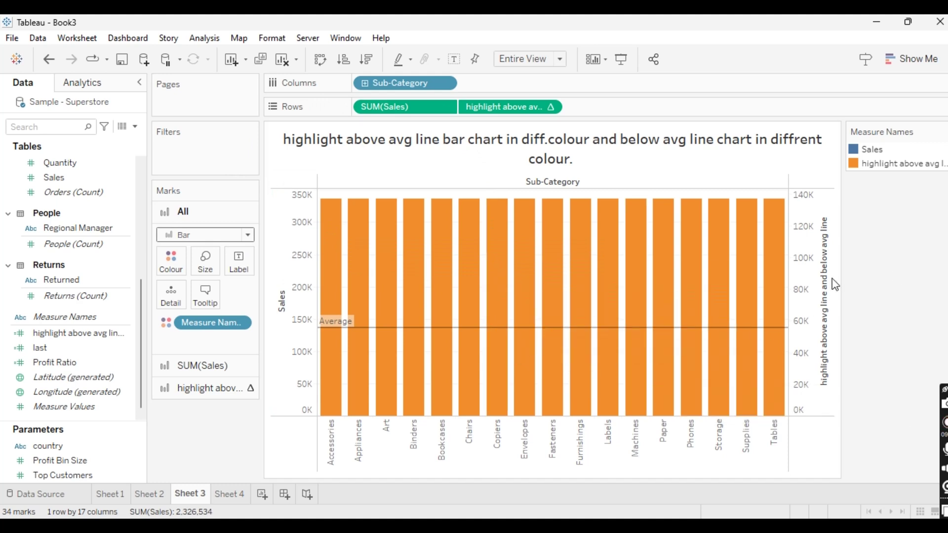
{"action": "right_click", "coordinate": [810, 241]}
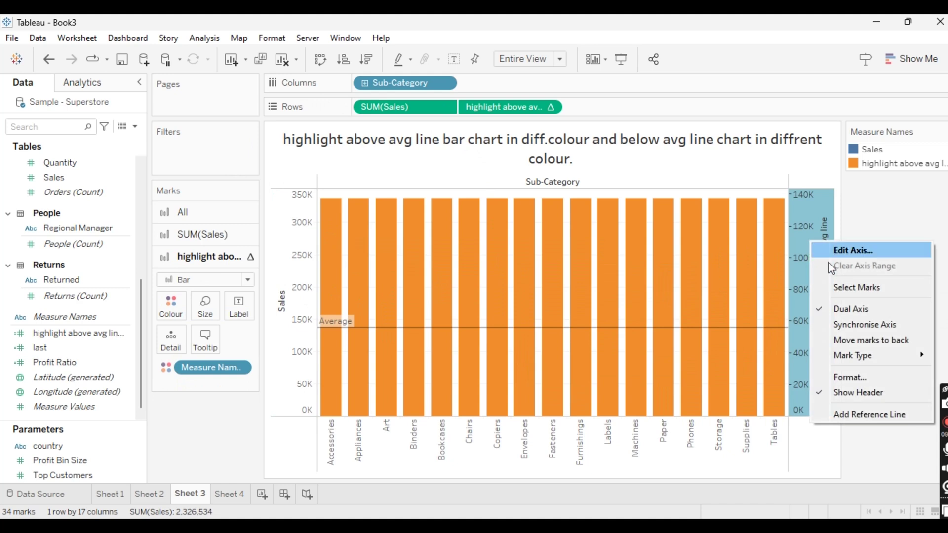
{"action": "left_click", "coordinate": [864, 324]}
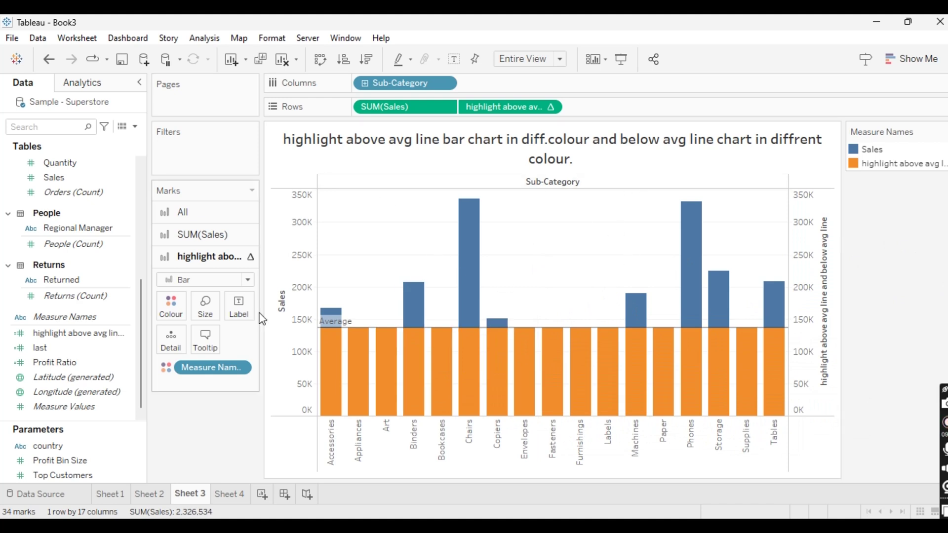
Switch to Sheet 2 and then Sheet 1 to review the earlier scenarios
{"action": "left_click", "coordinate": [149, 495]}
{"action": "left_click_drag", "start_coordinate": [121, 494], "coordinate": [100, 493]}
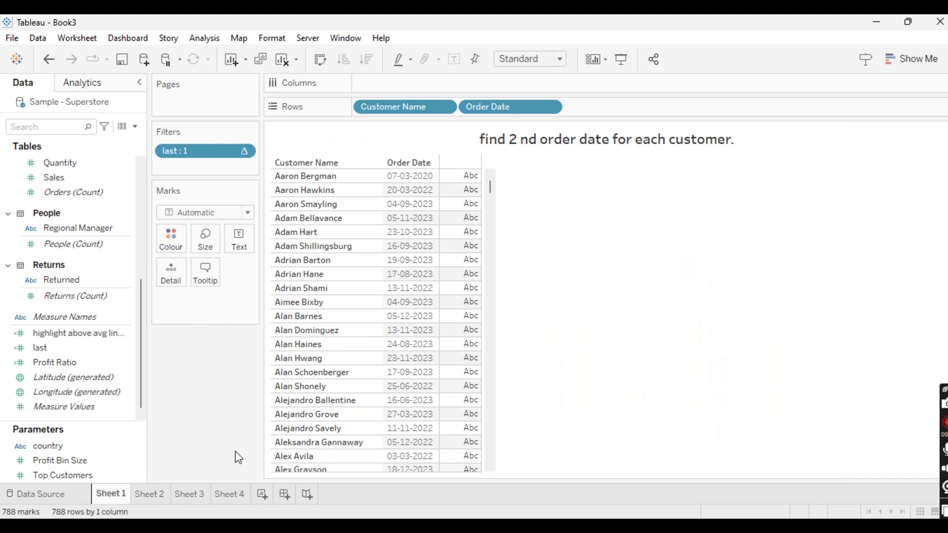
Review the scenarios on Sheet 3 and Sheet 2, and open Sheet 4 for the Find YTD scenario
{"action": "left_click", "coordinate": [201, 494]}
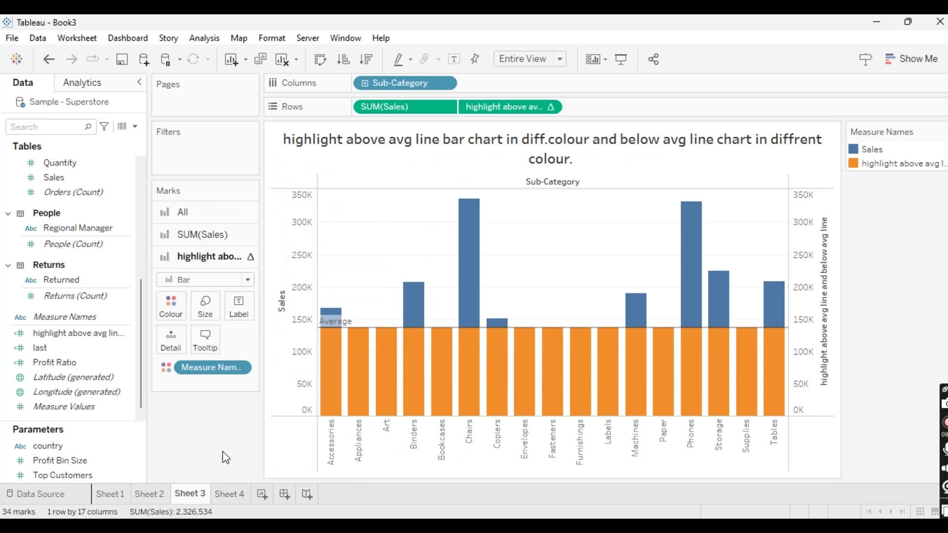
{"action": "left_click", "coordinate": [159, 495]}
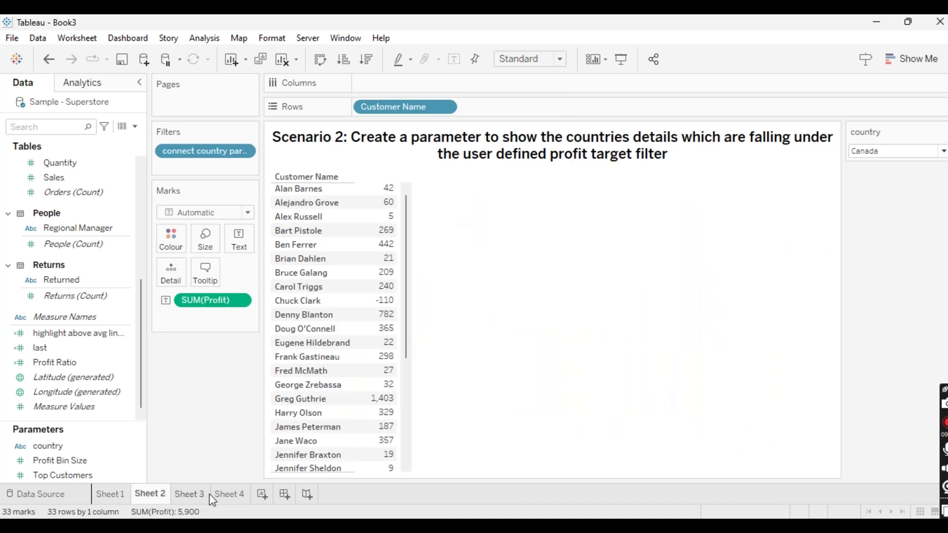
{"action": "left_click", "coordinate": [228, 496]}
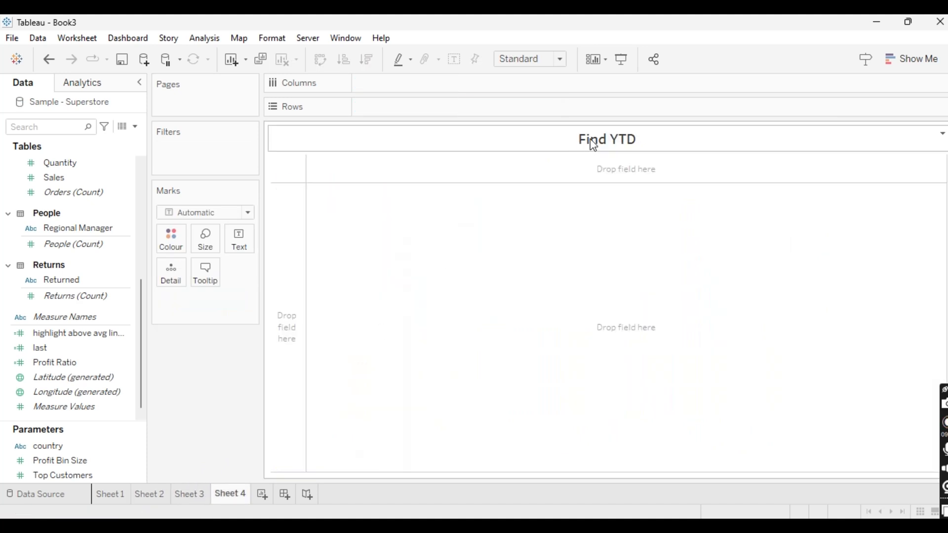
{"action": "scroll", "coordinate": [74, 239], "scroll_direction": "up", "scroll_amount": 6}
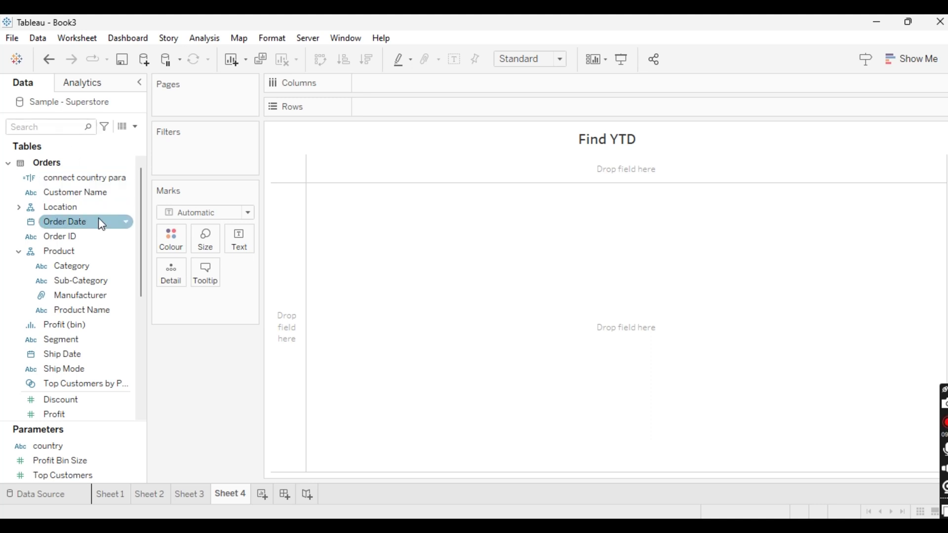
{"action": "left_click_drag", "start_coordinate": [83, 226], "coordinate": [414, 32]}
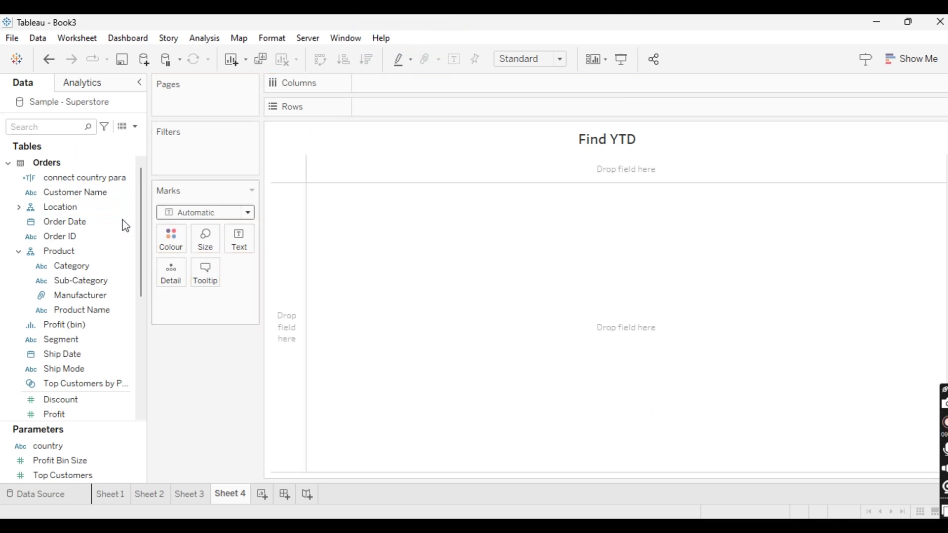
{"action": "left_click_drag", "start_coordinate": [70, 222], "coordinate": [390, 102]}
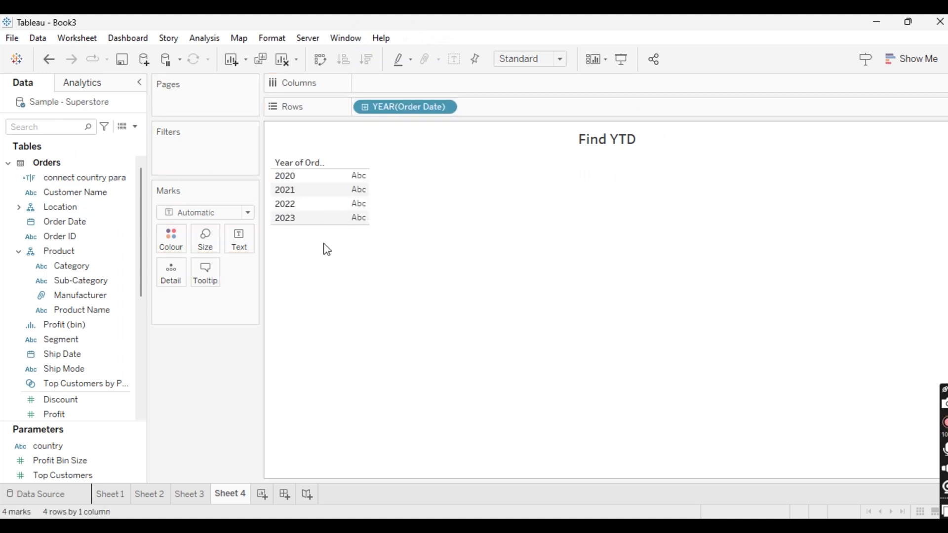
{"action": "left_click_drag", "start_coordinate": [412, 97], "coordinate": [182, 114]}
Create a calculated field named new date
{"action": "left_click", "coordinate": [136, 127]}
{"action": "left_click", "coordinate": [94, 144]}
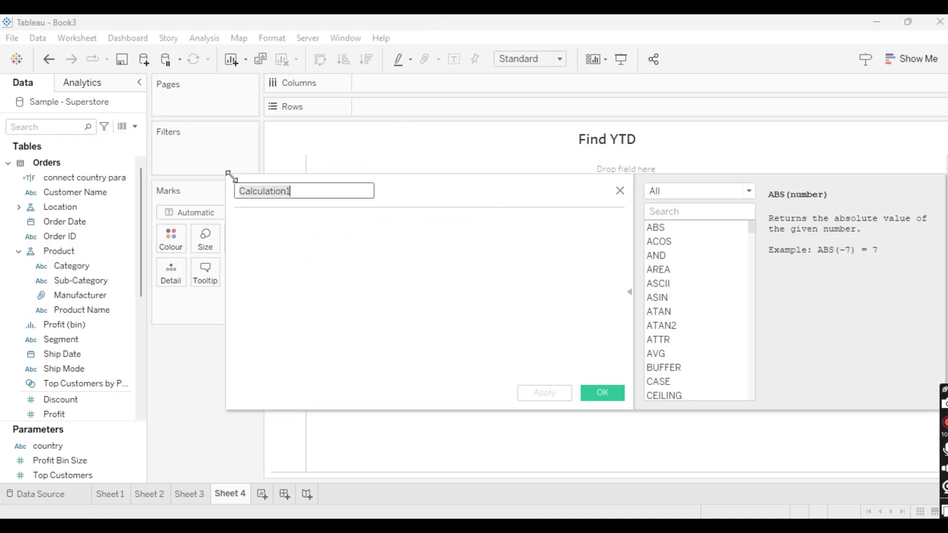
{"action": "type", "text": "new date"}
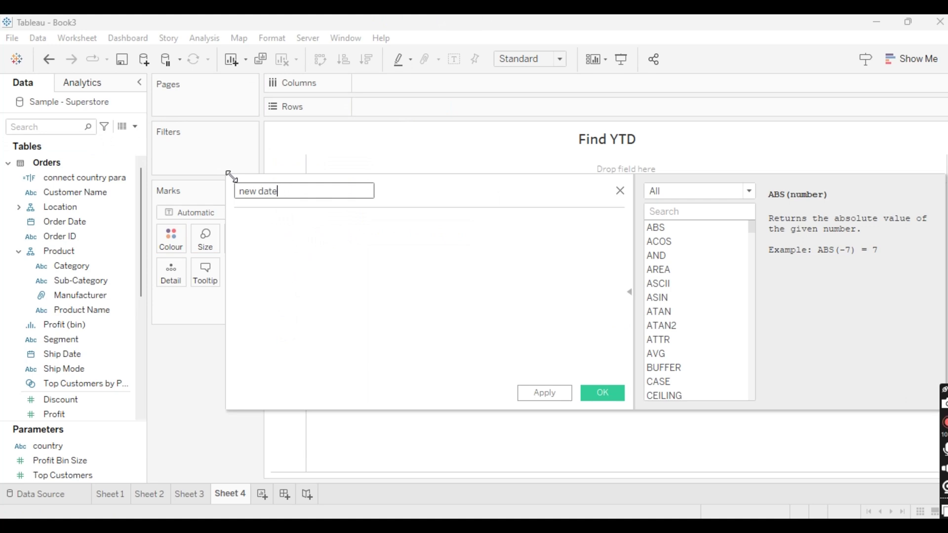
Enter the formula DATEADD('year',1,[Order Date]) for new date and save the calculated field
{"action": "left_click", "coordinate": [296, 253]}
{"action": "type", "text": "datea"}
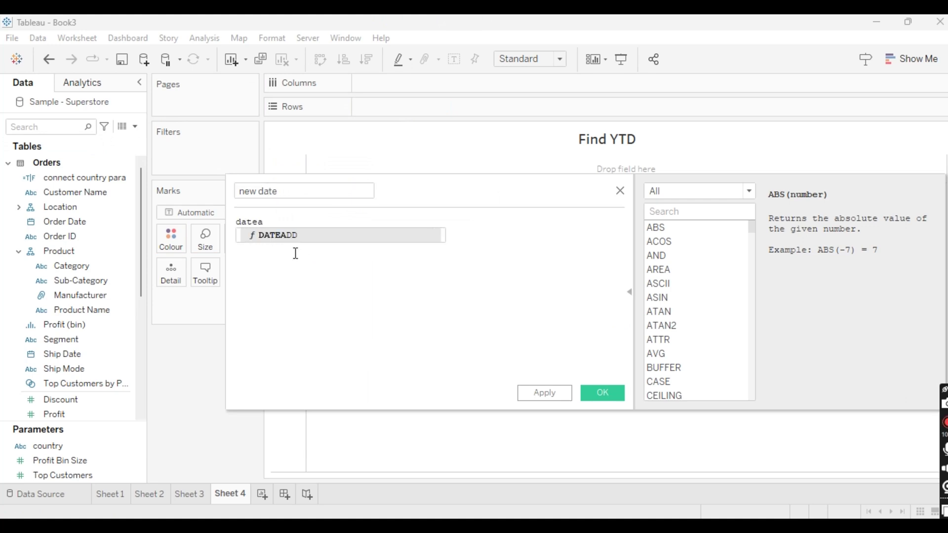
{"action": "key", "text": "Return"}
{"action": "type", "text": "'ye"}
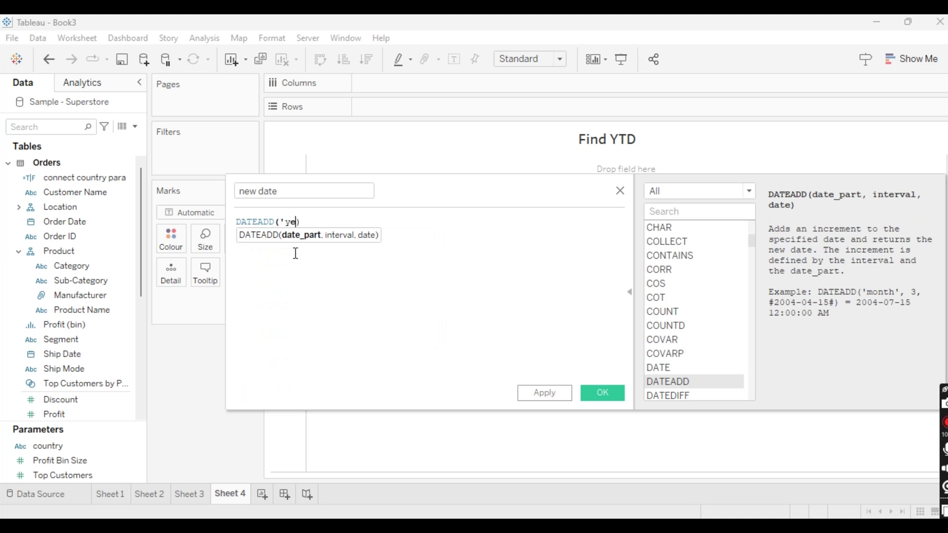
{"action": "type", "text": "ar'"}
{"action": "type", "text": ","}
{"action": "type", "text": "1"}
{"action": "type", "text": ",ord"}
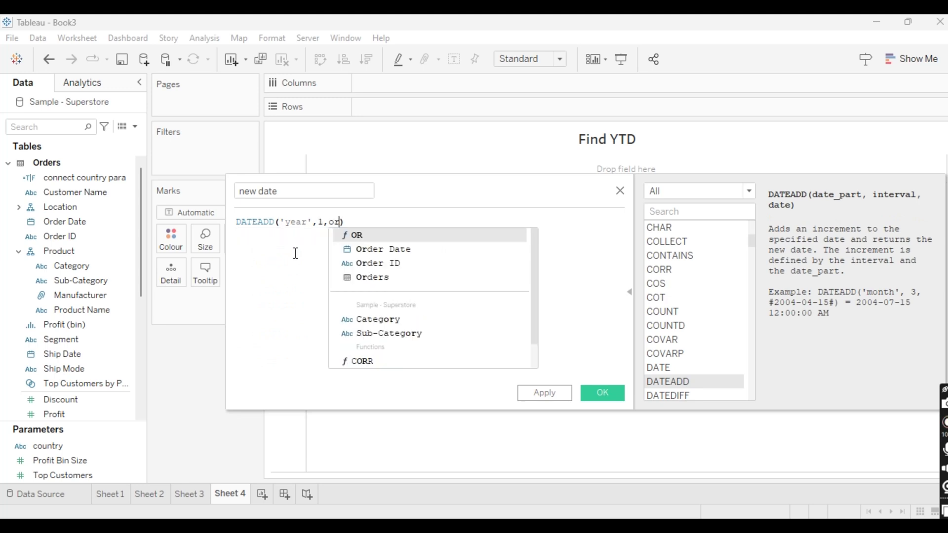
{"action": "key", "text": "Return"}
{"action": "left_click", "coordinate": [566, 394]}
{"action": "left_click", "coordinate": [601, 394]}
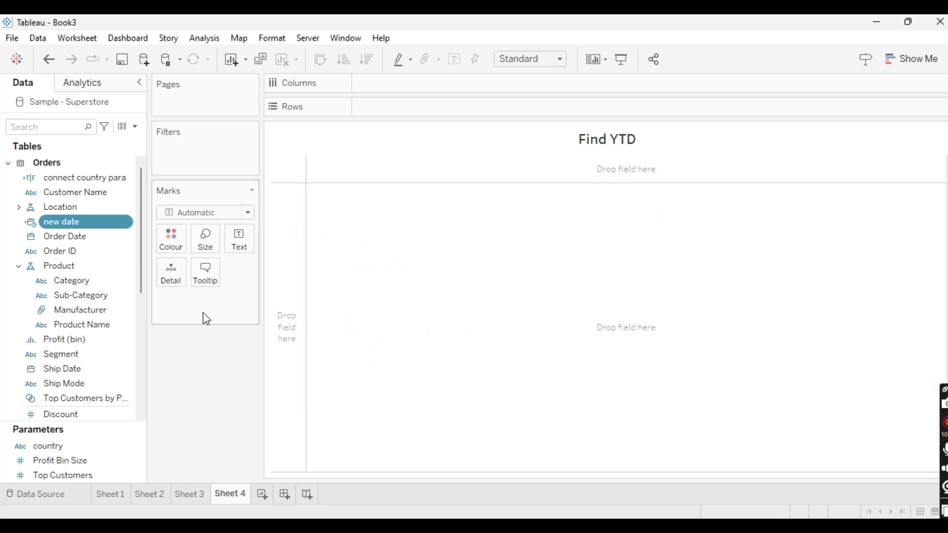
Place new date on Rows broken down by year and month, without the quarter and day levels
{"action": "left_click_drag", "start_coordinate": [102, 228], "coordinate": [421, 115]}
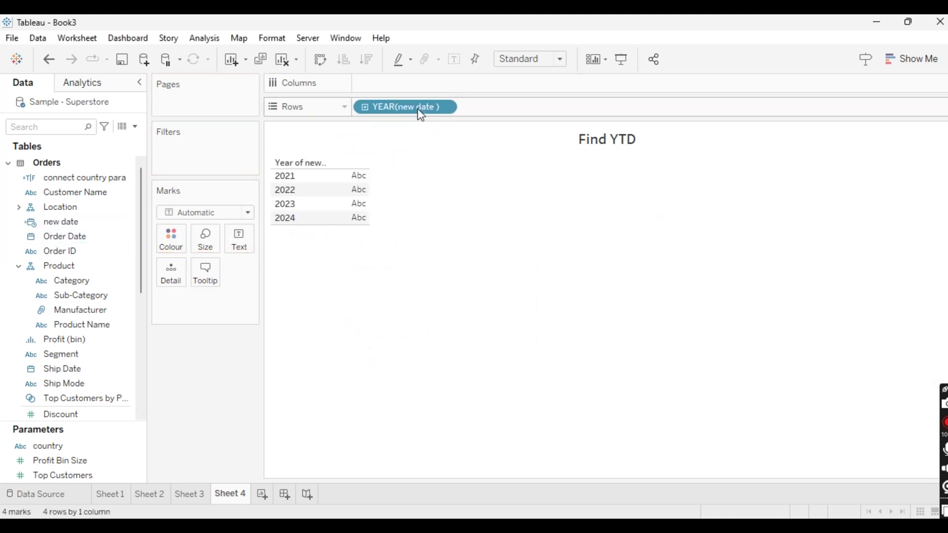
{"action": "left_click", "coordinate": [367, 108]}
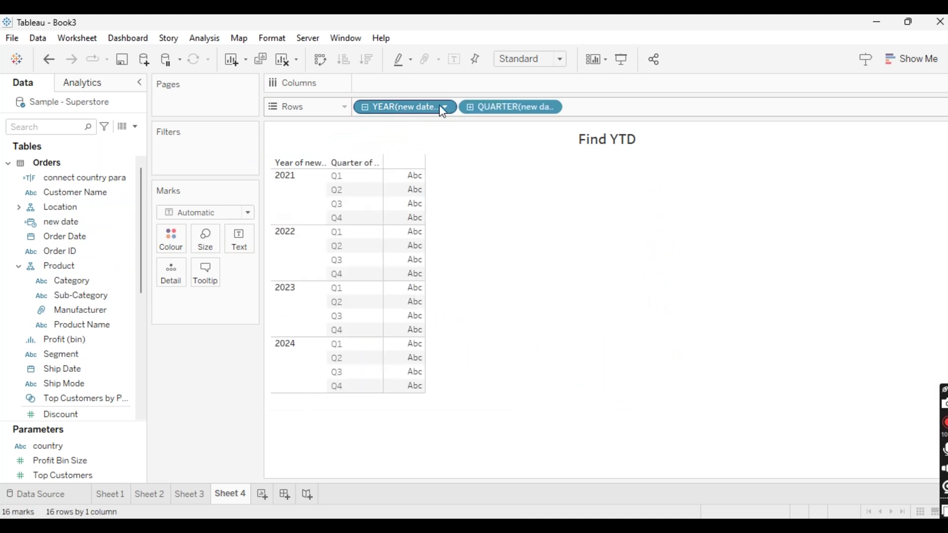
{"action": "left_click", "coordinate": [472, 108]}
{"action": "left_click", "coordinate": [575, 110]}
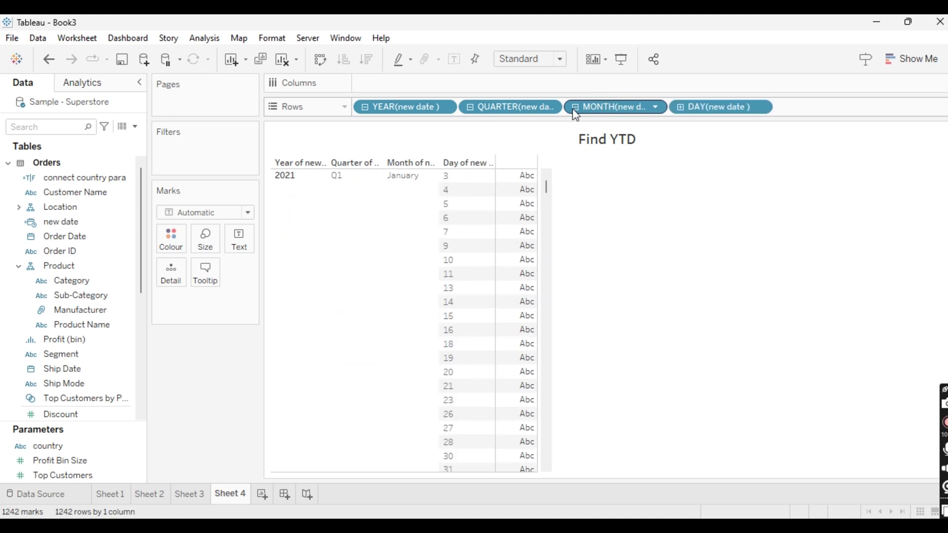
{"action": "left_click_drag", "start_coordinate": [492, 107], "coordinate": [463, 18]}
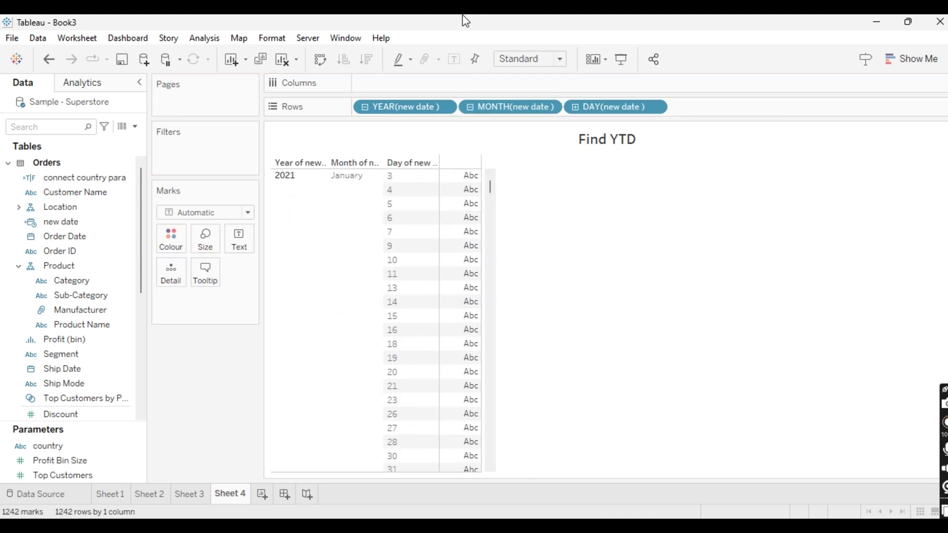
{"action": "left_click_drag", "start_coordinate": [571, 107], "coordinate": [595, 19]}
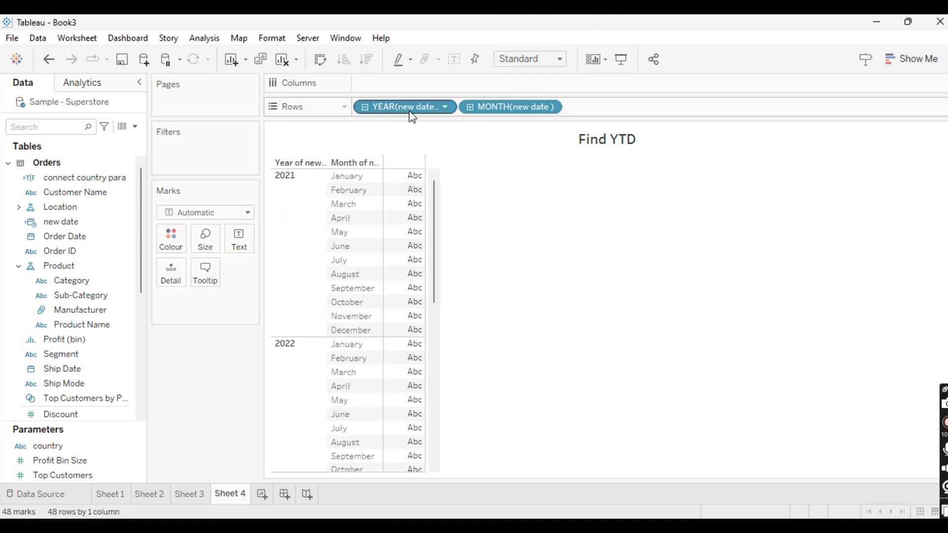
{"action": "scroll", "coordinate": [355, 384], "scroll_direction": "down", "scroll_amount": 1}
{"action": "scroll", "coordinate": [356, 383], "scroll_direction": "up", "scroll_amount": 1}
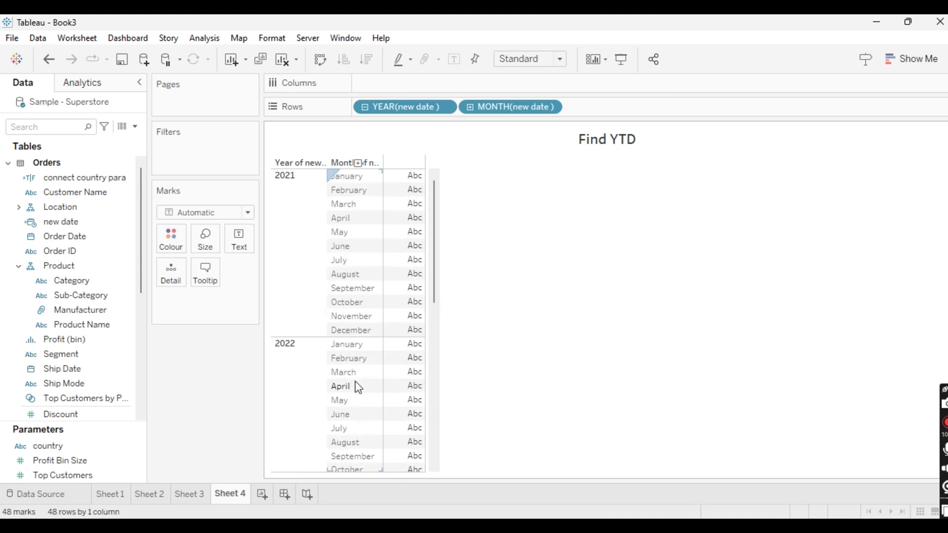
Create another calculated field named boolean ytd
{"action": "left_click", "coordinate": [134, 126]}
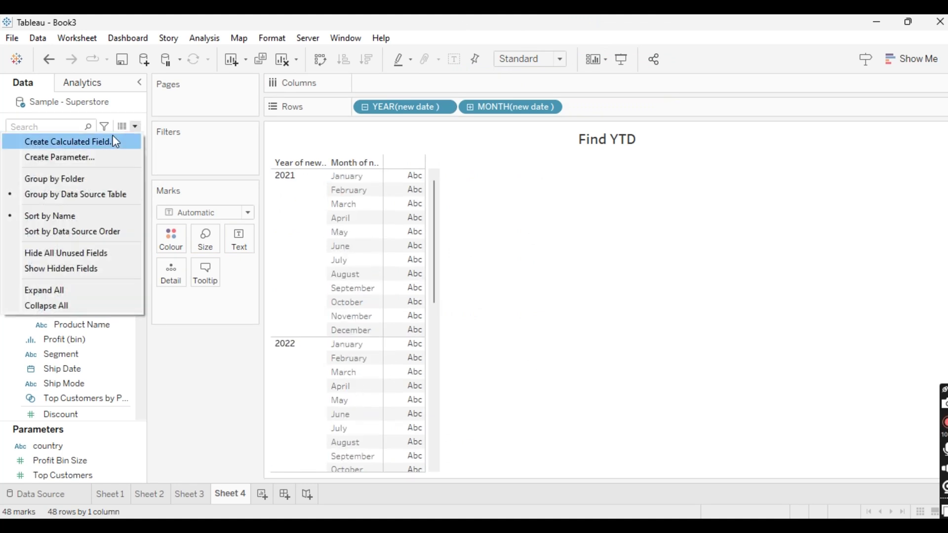
{"action": "left_click", "coordinate": [114, 138]}
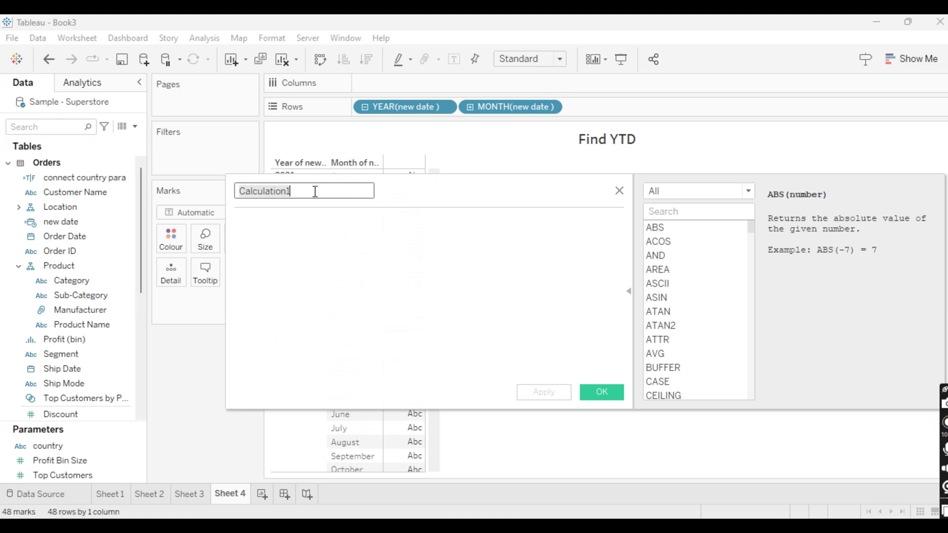
{"action": "type", "text": "boolean yt"}
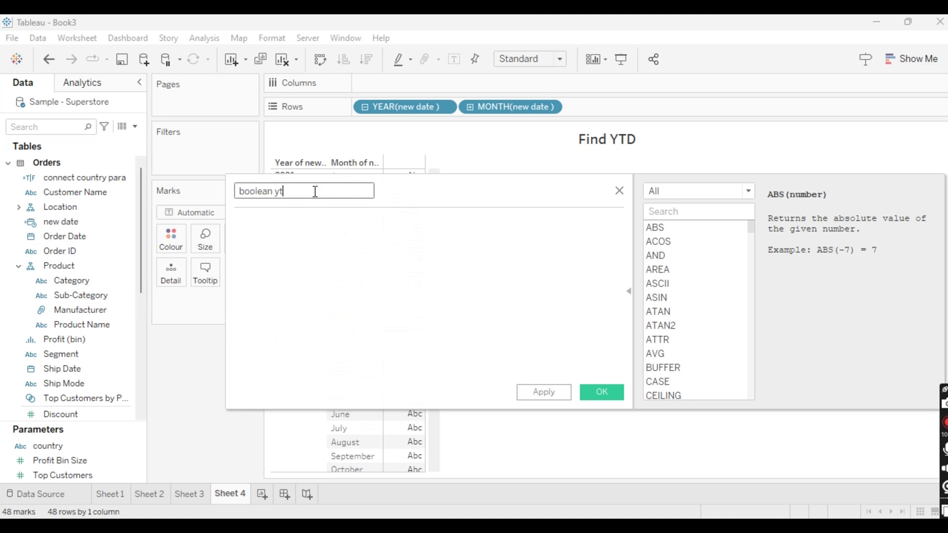
{"action": "type", "text": "d"}
Enter the condition DATEDIFF('year',[Order Date],TODAY())=0 as the first line of the boolean ytd formula
{"action": "left_click", "coordinate": [309, 241]}
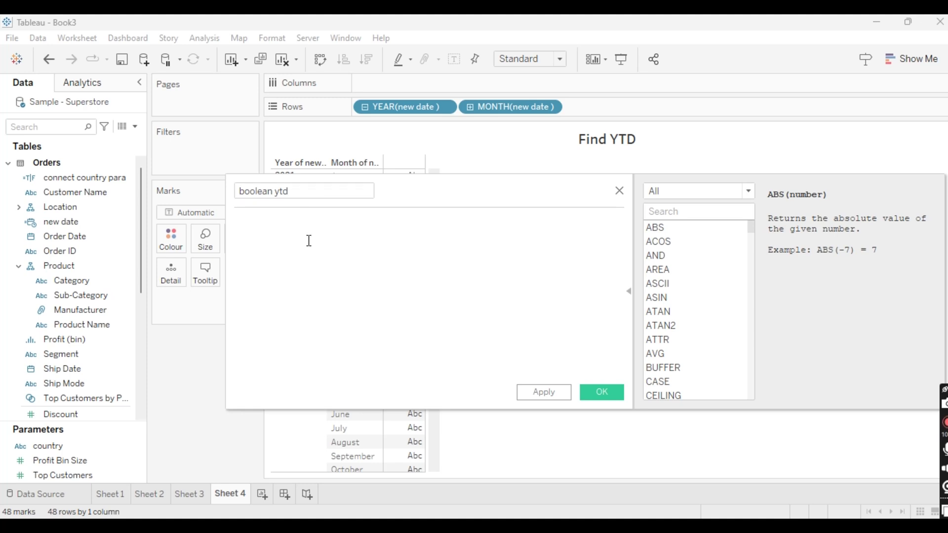
{"action": "type", "text": "date"}
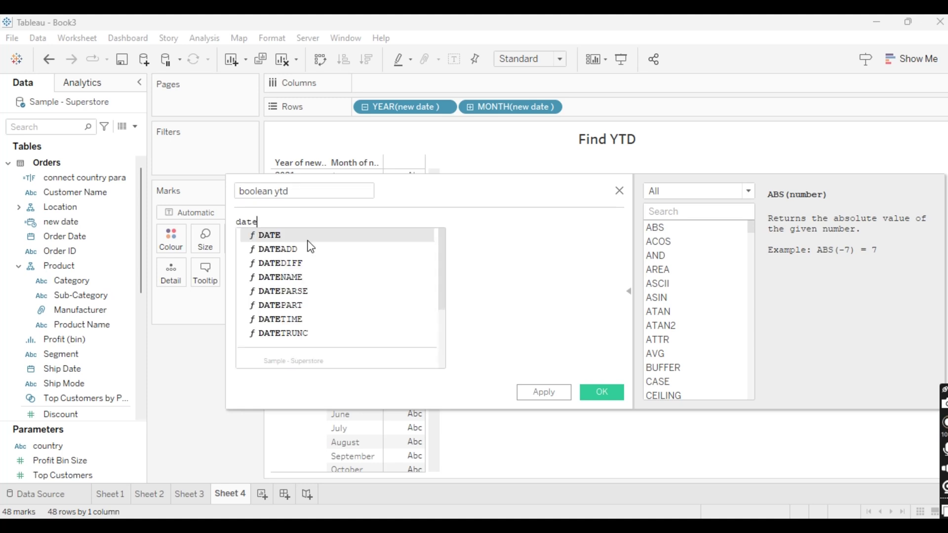
{"action": "key", "text": "Down"}
{"action": "key", "text": "Down"}
{"action": "key", "text": "Return"}
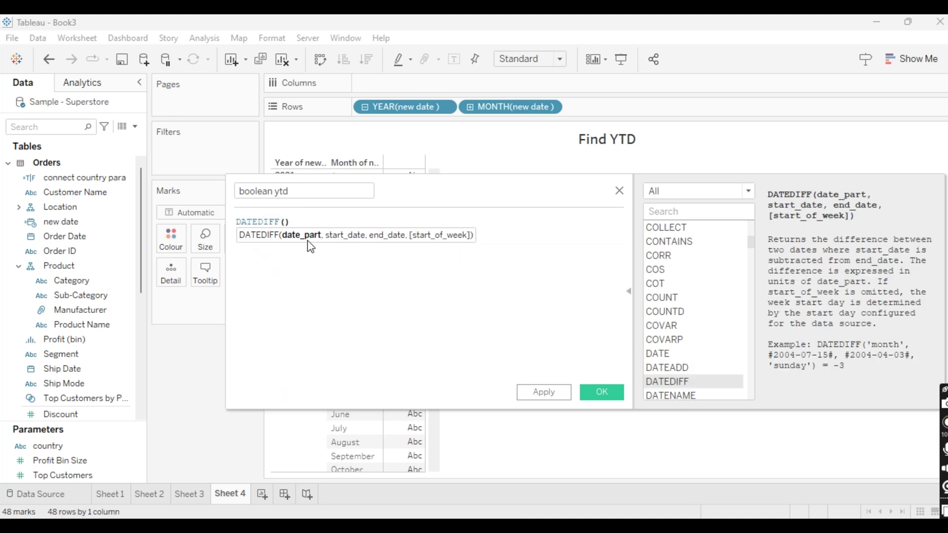
{"action": "type", "text": "'year',"}
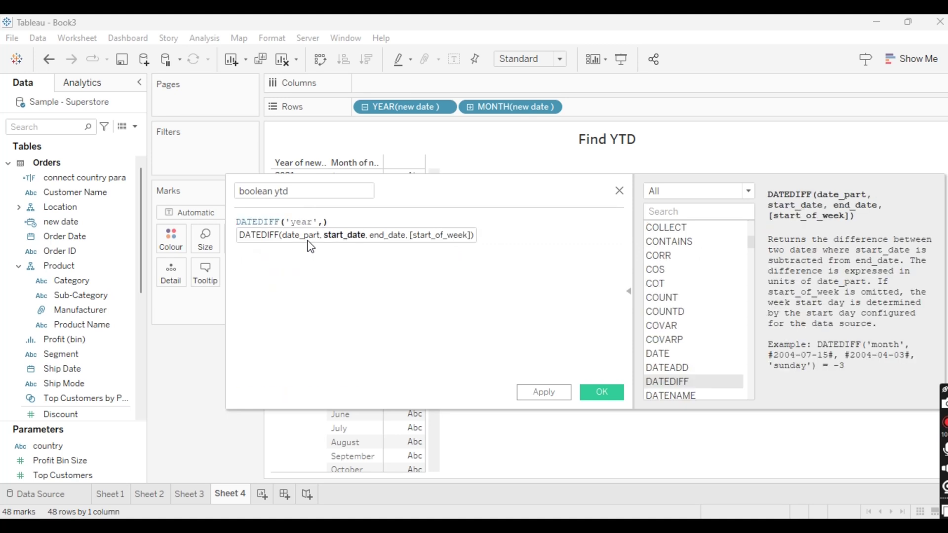
{"action": "type", "text": "[or"}
{"action": "key", "text": "Return"}
{"action": "type", "text": ",tod"}
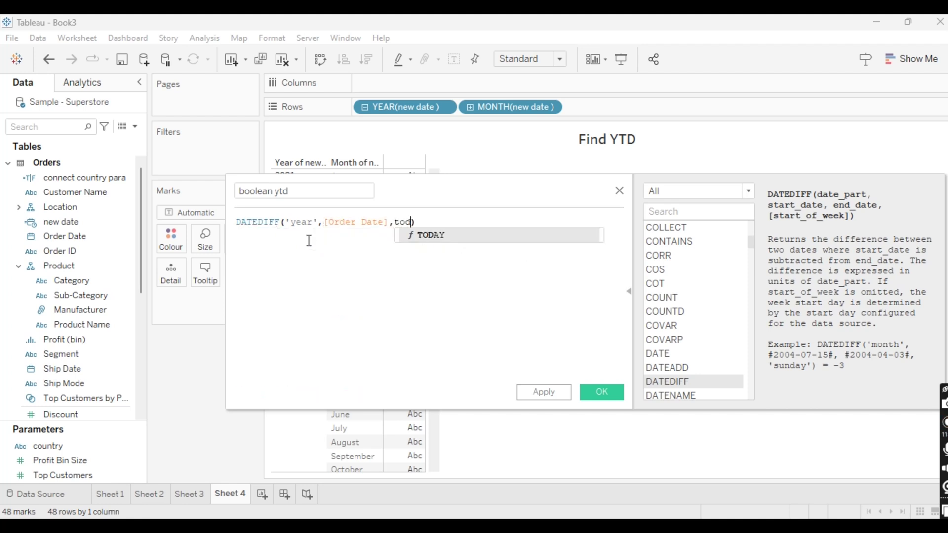
{"action": "key", "text": "Return"}
{"action": "key", "text": "End"}
{"action": "type", "text": "="}
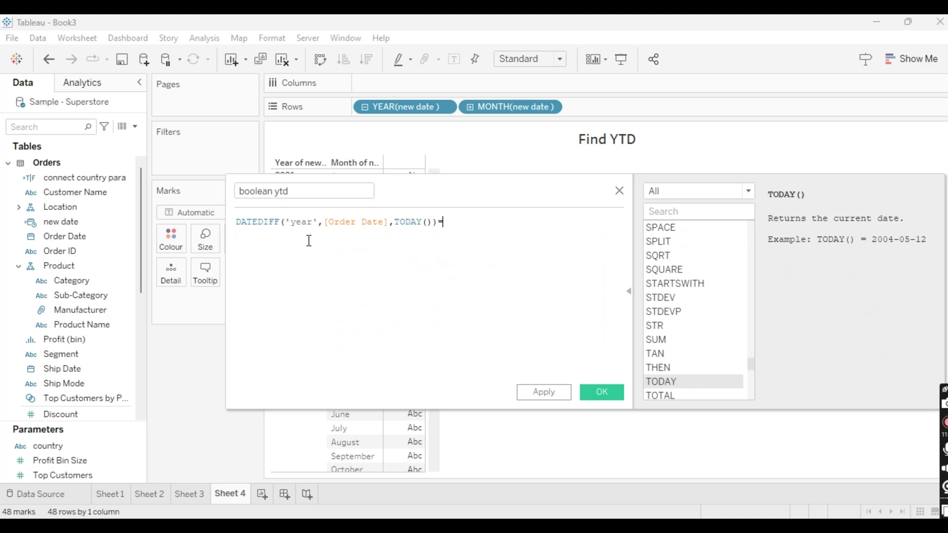
{"action": "type", "text": "0"}
Continue the boolean ytd formula with AND on its own line and start a new line below it
{"action": "key", "text": "Return"}
{"action": "type", "text": "an"}
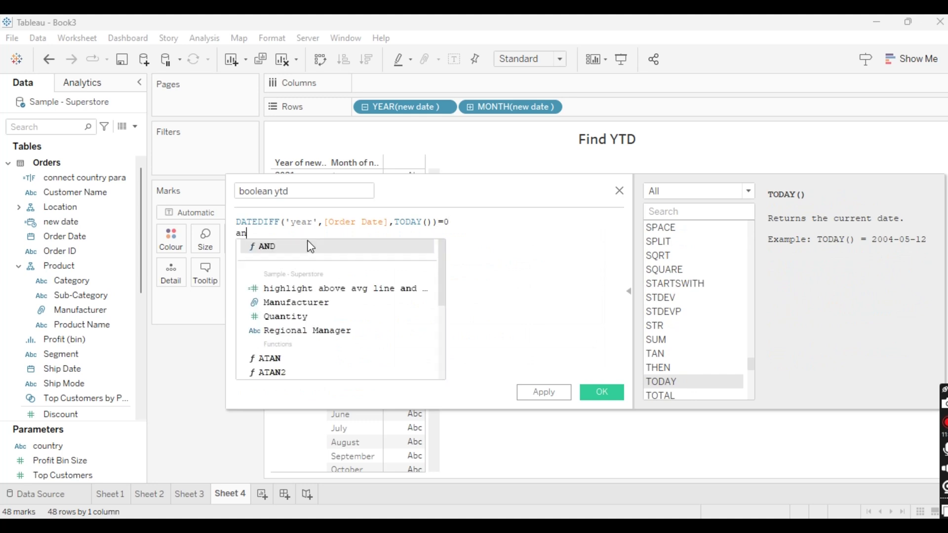
{"action": "key", "text": "Return"}
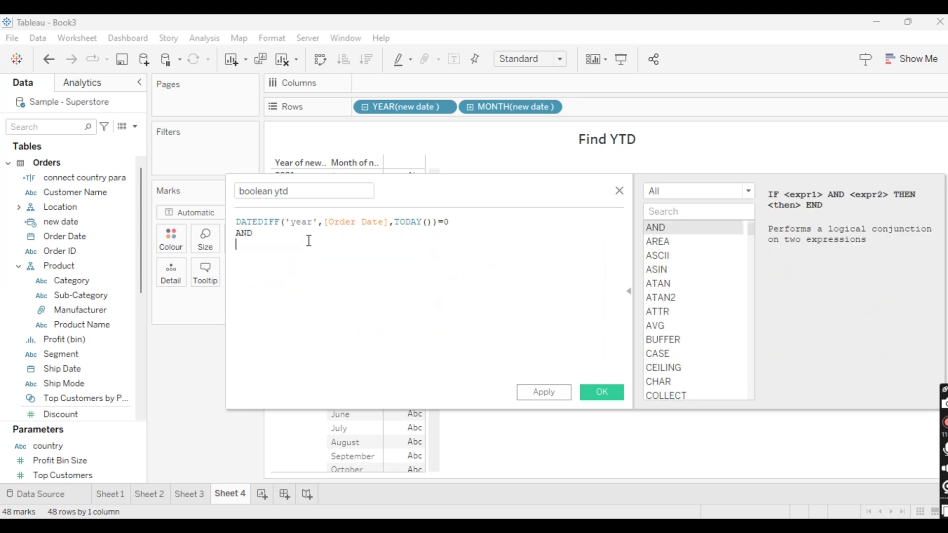
{"action": "key", "text": "Return"}
{"action": "type", "text": "oe"}
Replace [Order Date] with [new date ] in the DATEDIFF condition and clear the stray text below AND
{"action": "left_click_drag", "start_coordinate": [391, 221], "coordinate": [327, 222]}
{"action": "key", "text": "BackSpace"}
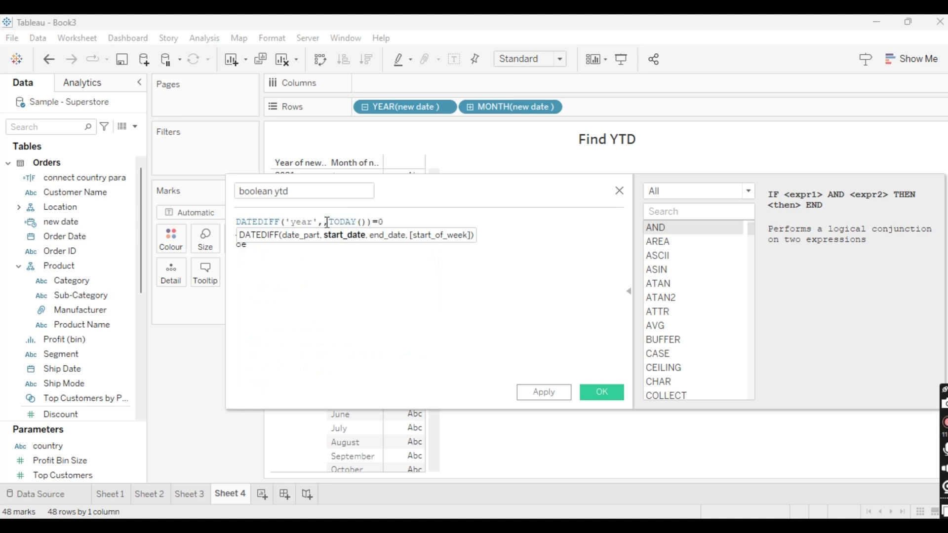
{"action": "type", "text": "n"}
{"action": "key", "text": "Return"}
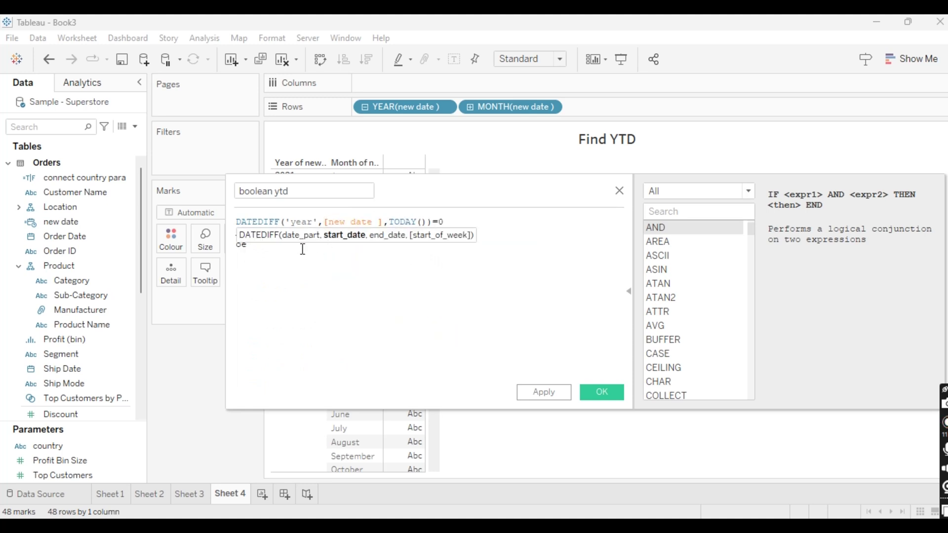
{"action": "key", "text": "BackSpace"}
{"action": "key", "text": "BackSpace"}
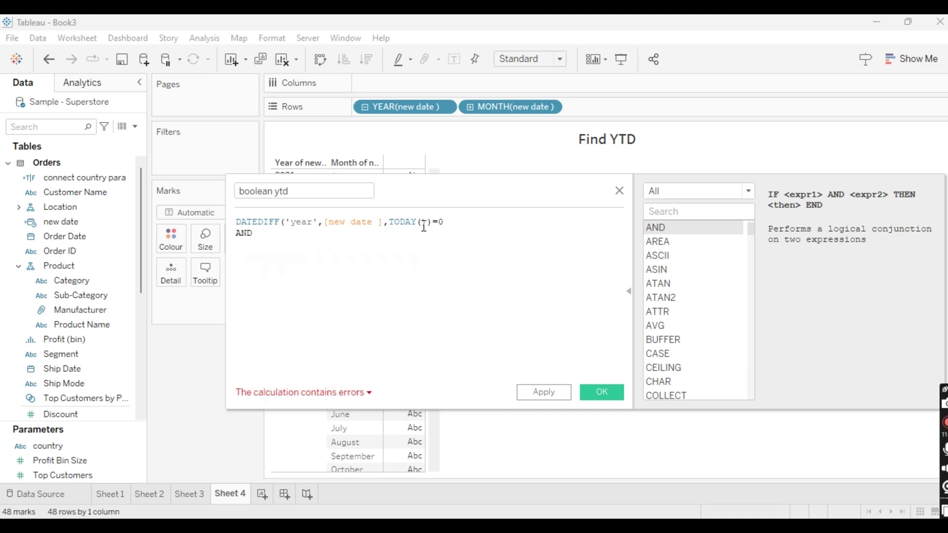
Begin the second condition of the boolean ytd formula with the [new date ] field on the line below AND
{"action": "left_click", "coordinate": [263, 222]}
{"action": "left_click", "coordinate": [301, 222]}
{"action": "left_click", "coordinate": [345, 222]}
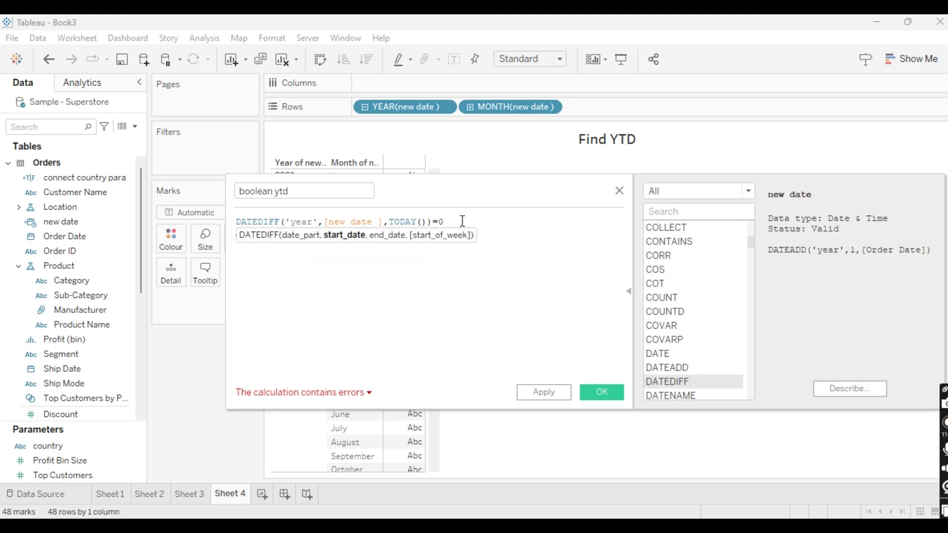
{"action": "left_click", "coordinate": [328, 280]}
{"action": "key", "text": "Return"}
{"action": "type", "text": "AND"}
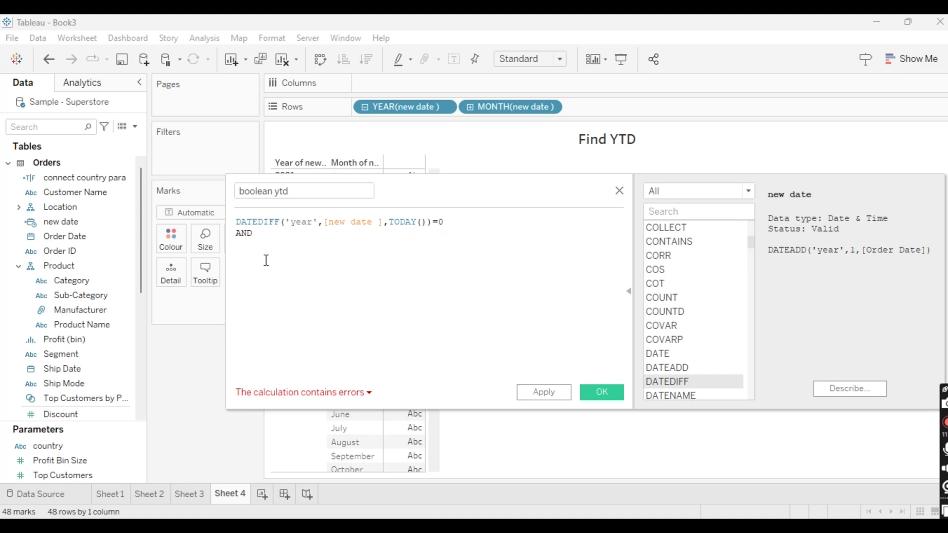
{"action": "type", "text": " [new"}
{"action": "key", "text": "Return"}
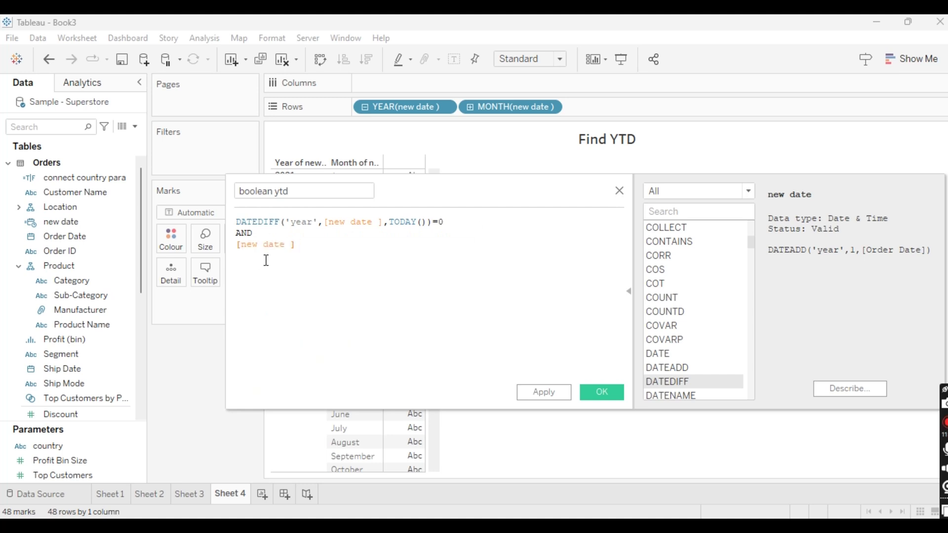
Complete the second condition as [new date ]<=DATEADD('year',0,TODAY()) and apply the boolean ytd calculation
{"action": "type", "text": "<=date"}
{"action": "key", "text": "Down"}
{"action": "key", "text": "Return"}
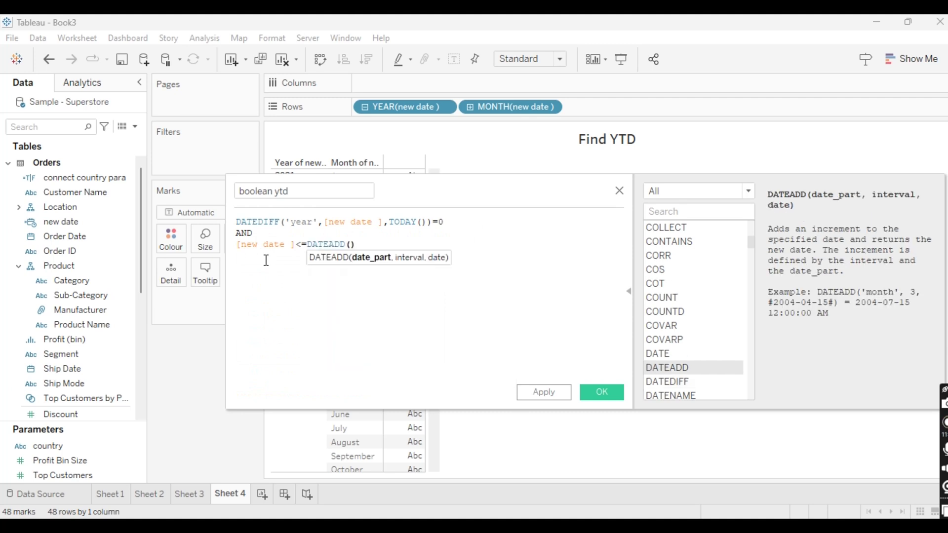
{"action": "type", "text": "'year',0"}
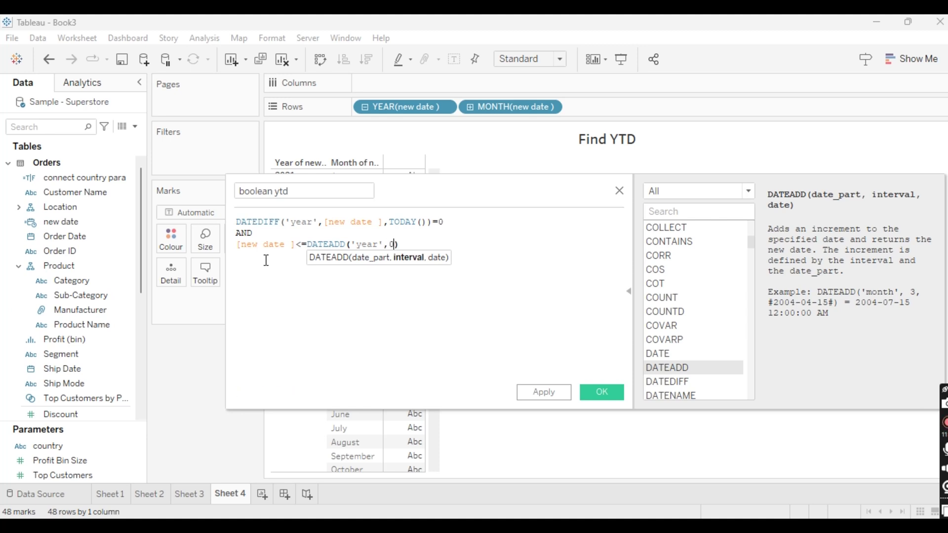
{"action": "type", "text": ",to"}
{"action": "key", "text": "Return"}
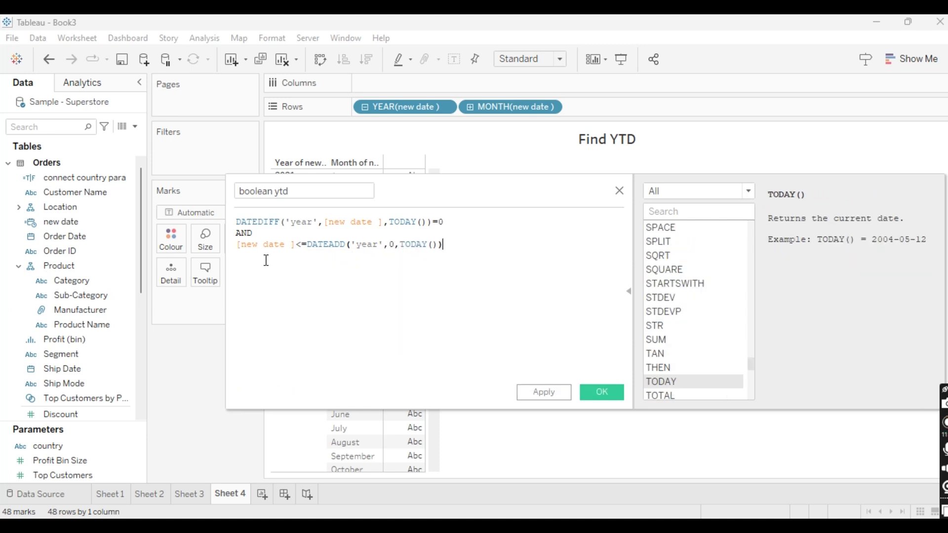
{"action": "left_click", "coordinate": [551, 394]}
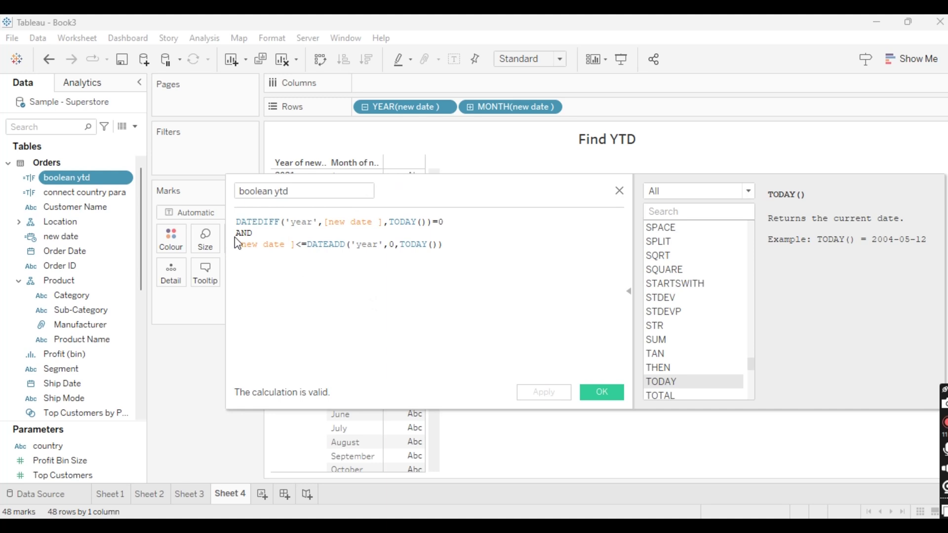
Review the DATEDIFF arguments in the first condition and the DATEADD comparison in the second condition of the boolean ytd formula
{"action": "left_click_drag", "start_coordinate": [237, 222], "coordinate": [282, 222]}
{"action": "left_click", "coordinate": [293, 223]}
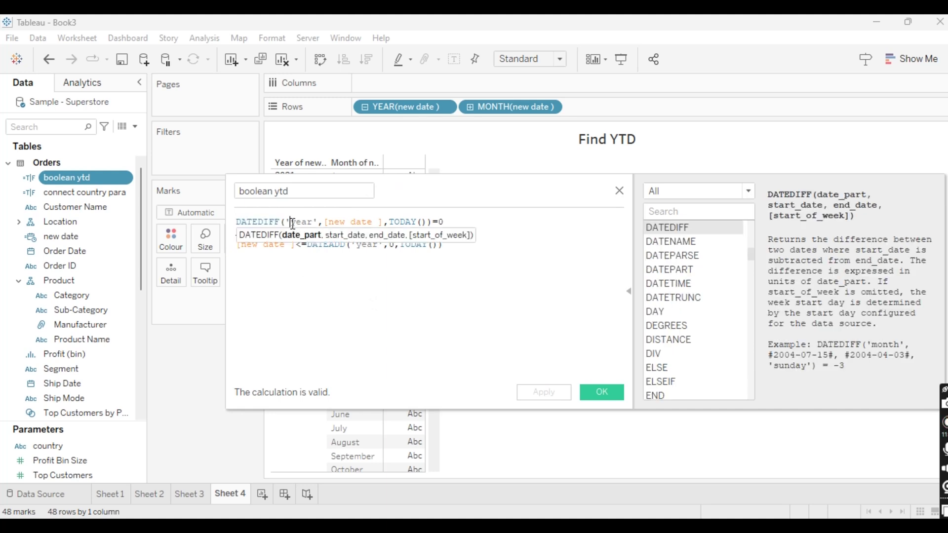
{"action": "left_click", "coordinate": [343, 221]}
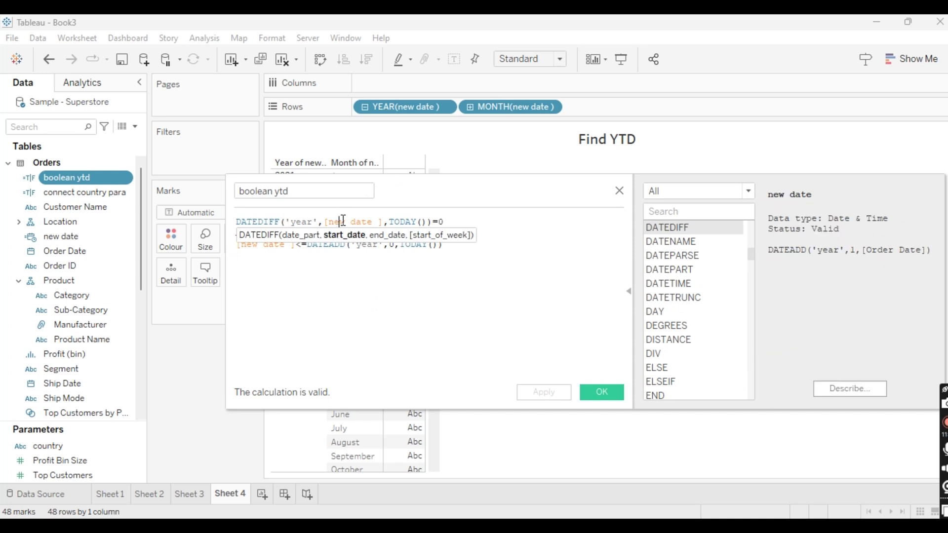
{"action": "left_click", "coordinate": [406, 223]}
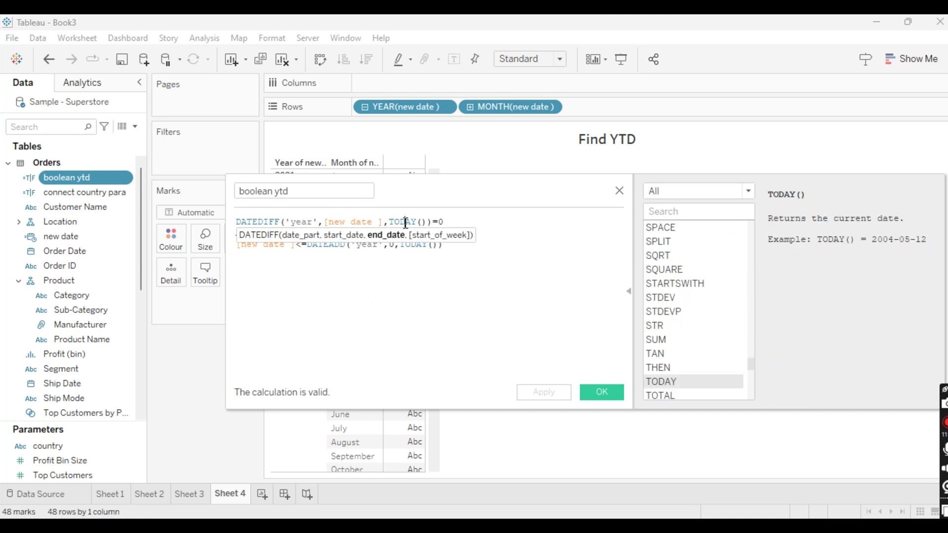
{"action": "left_click", "coordinate": [397, 281]}
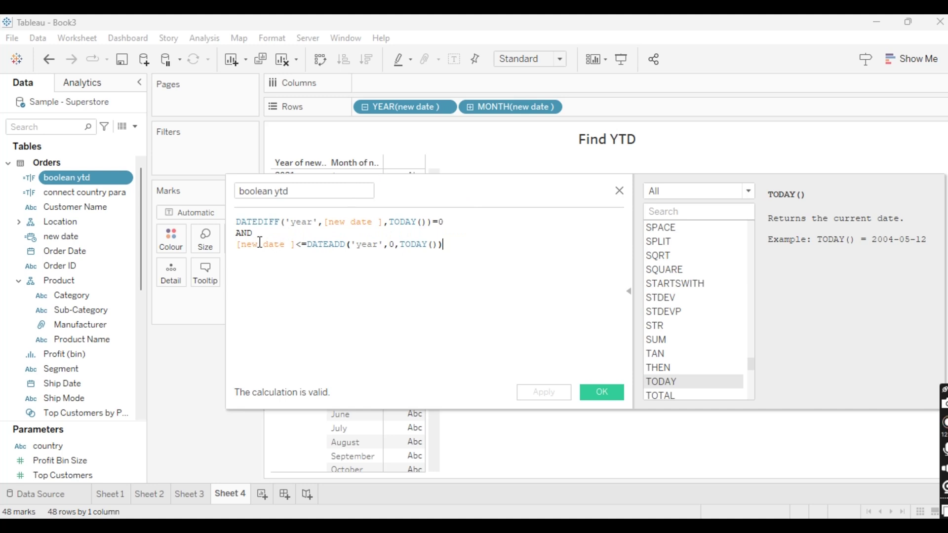
{"action": "left_click", "coordinate": [335, 246]}
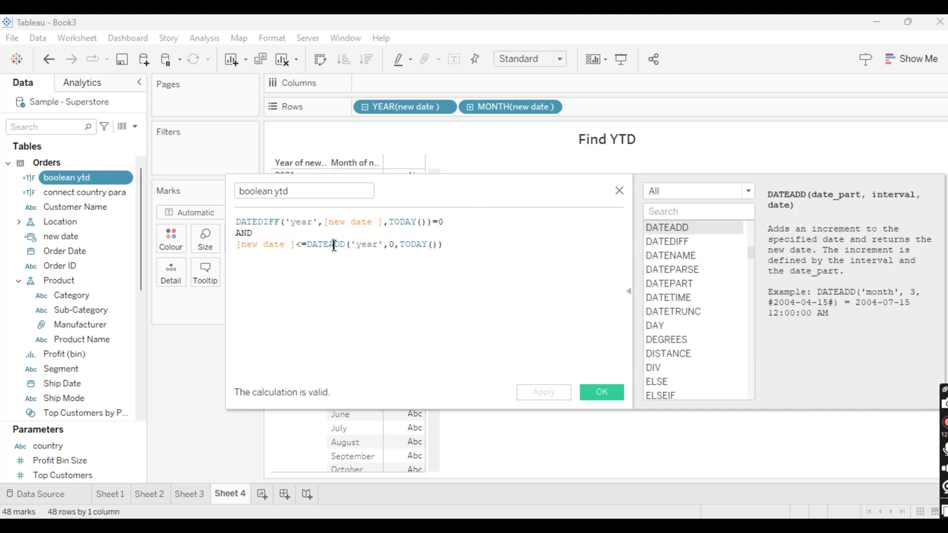
{"action": "key", "text": "Right"}
{"action": "key", "text": "Right"}
{"action": "key", "text": "Right"}
{"action": "key", "text": "Right"}
{"action": "key", "text": "Right"}
{"action": "key", "text": "Right"}
{"action": "key", "text": "Right"}
{"action": "key", "text": "Right"}
{"action": "key", "text": "Right"}
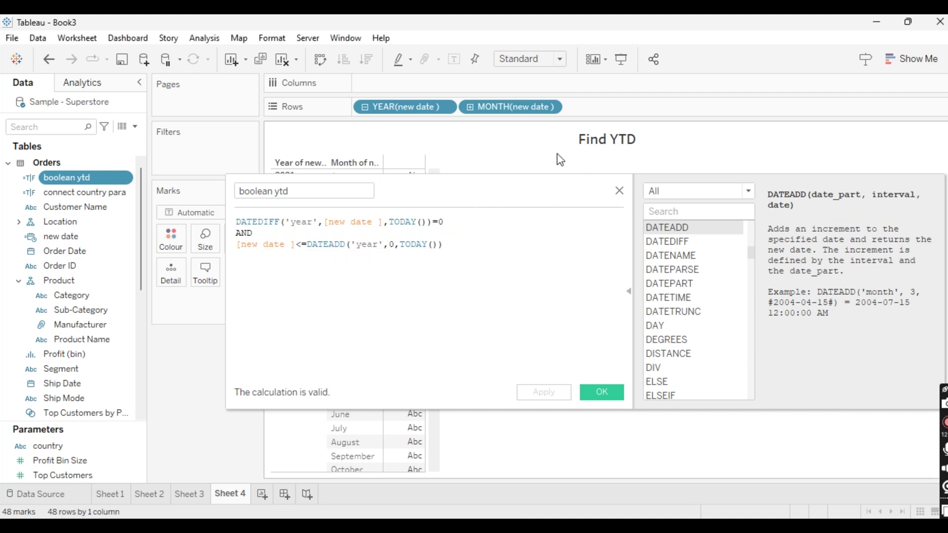
Close the boolean ytd calculation and filter the sheet on boolean ytd, keeping only True
{"action": "left_click_drag", "start_coordinate": [529, 193], "coordinate": [529, 205]}
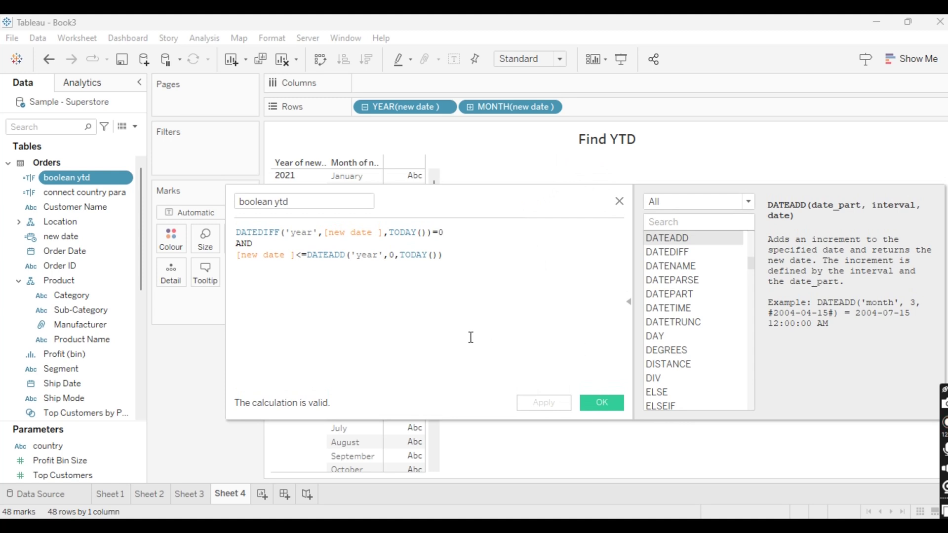
{"action": "left_click", "coordinate": [586, 403]}
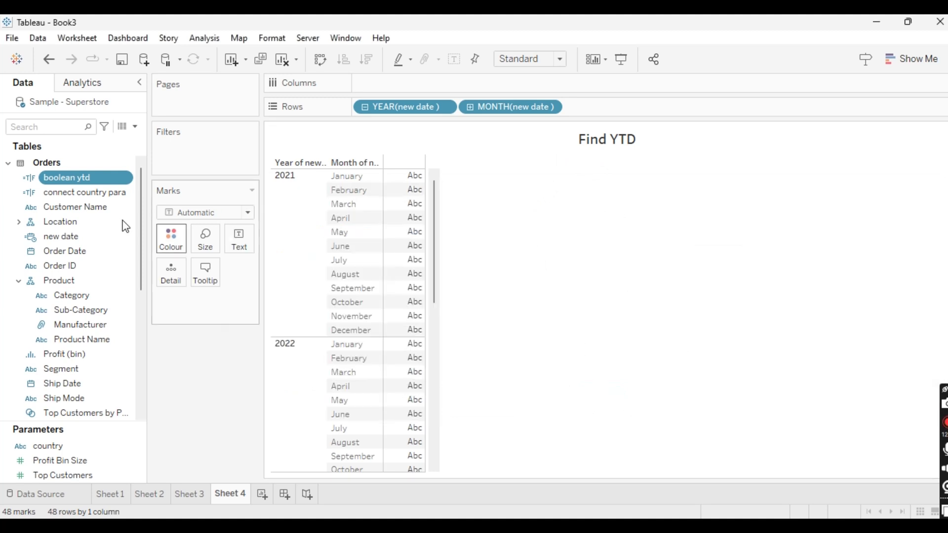
{"action": "left_click_drag", "start_coordinate": [78, 183], "coordinate": [198, 150]}
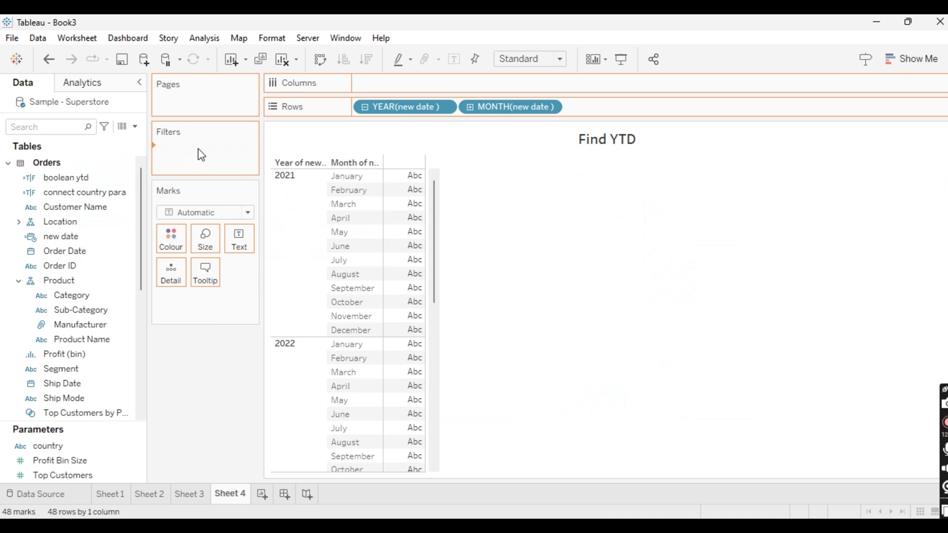
{"action": "left_click", "coordinate": [355, 182]}
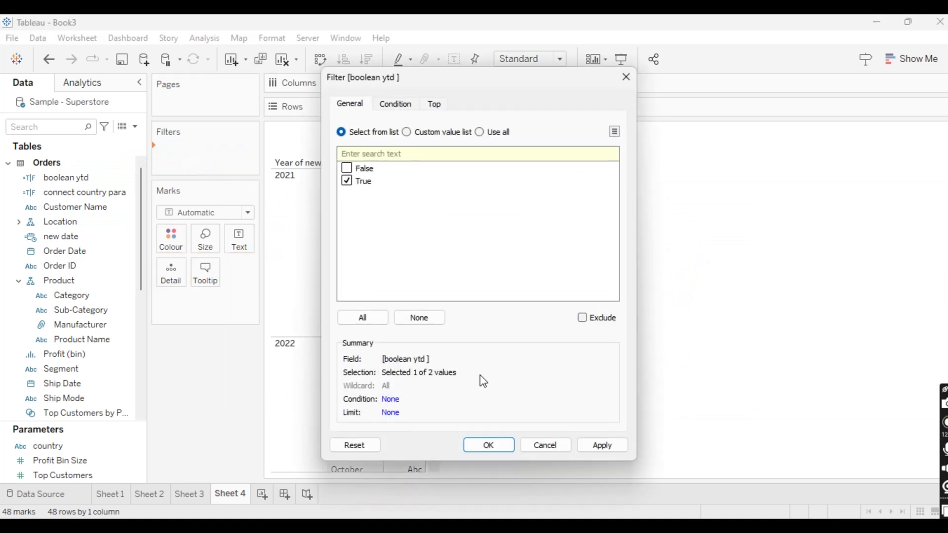
{"action": "left_click", "coordinate": [500, 446]}
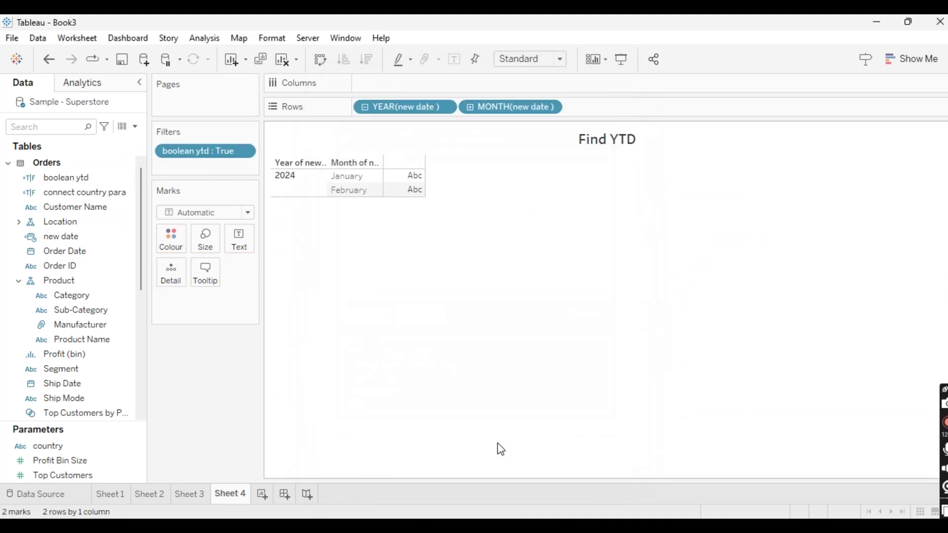
Add Sales to the year and month table as its cell values
{"action": "scroll", "coordinate": [94, 356], "scroll_direction": "down", "scroll_amount": 4}
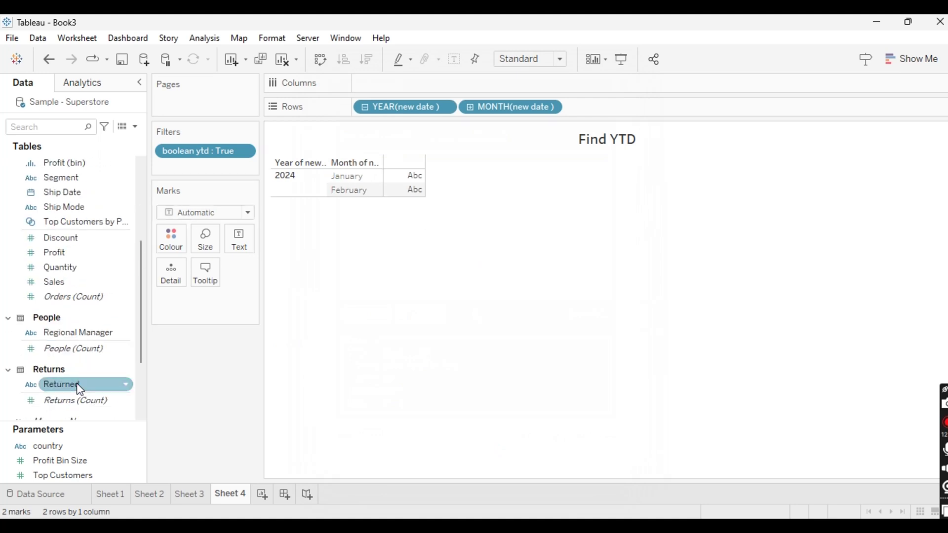
{"action": "left_click_drag", "start_coordinate": [66, 283], "coordinate": [406, 193]}
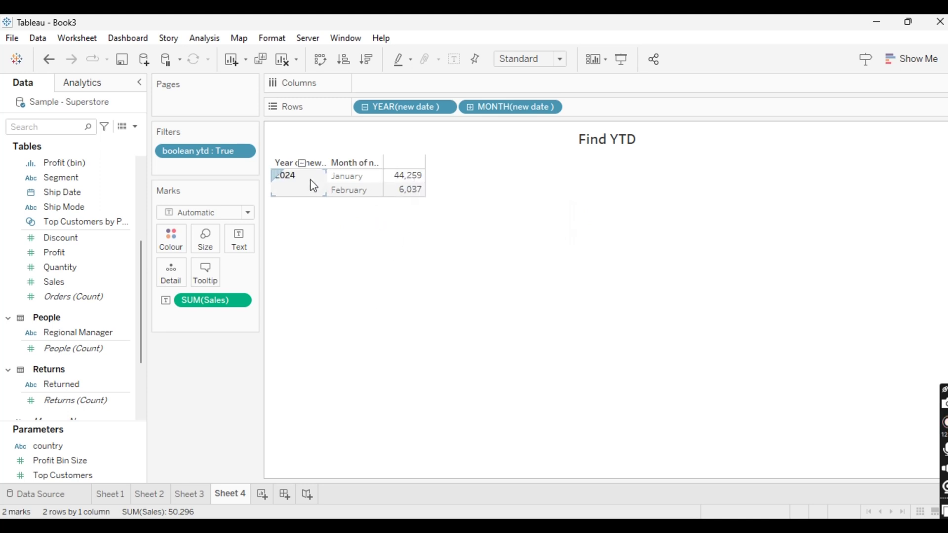
{"action": "mouse_move", "coordinate": [401, 196]}
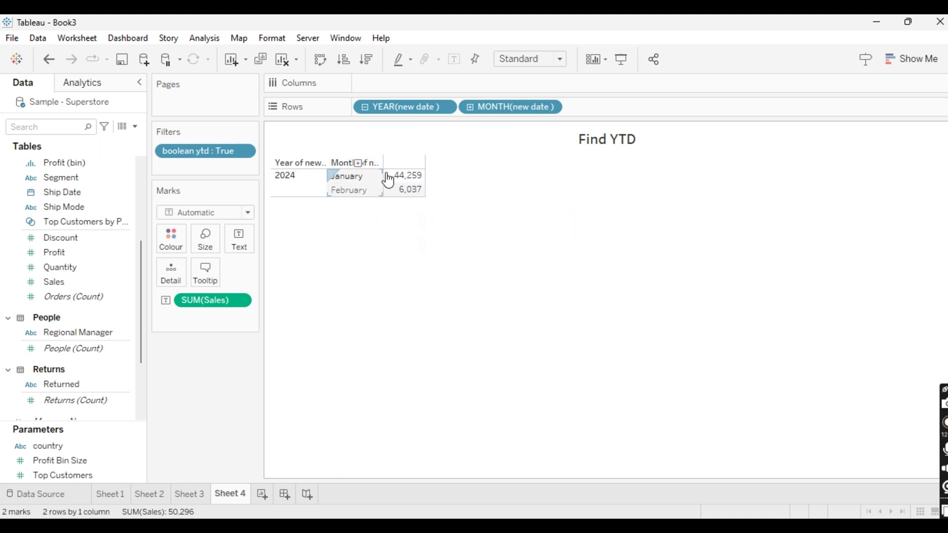